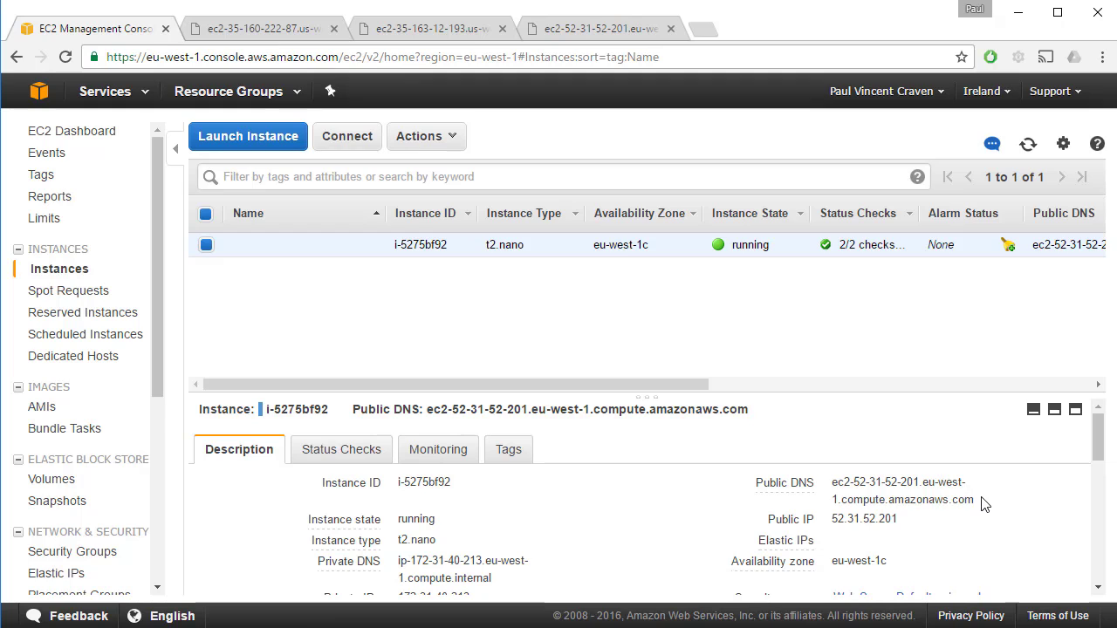
# Step: View the test pages of both Oregon servers and the Ireland server, and check the public DNS addresses they use
pyautogui.moveTo(979, 501); pyautogui.dragTo(831, 480)
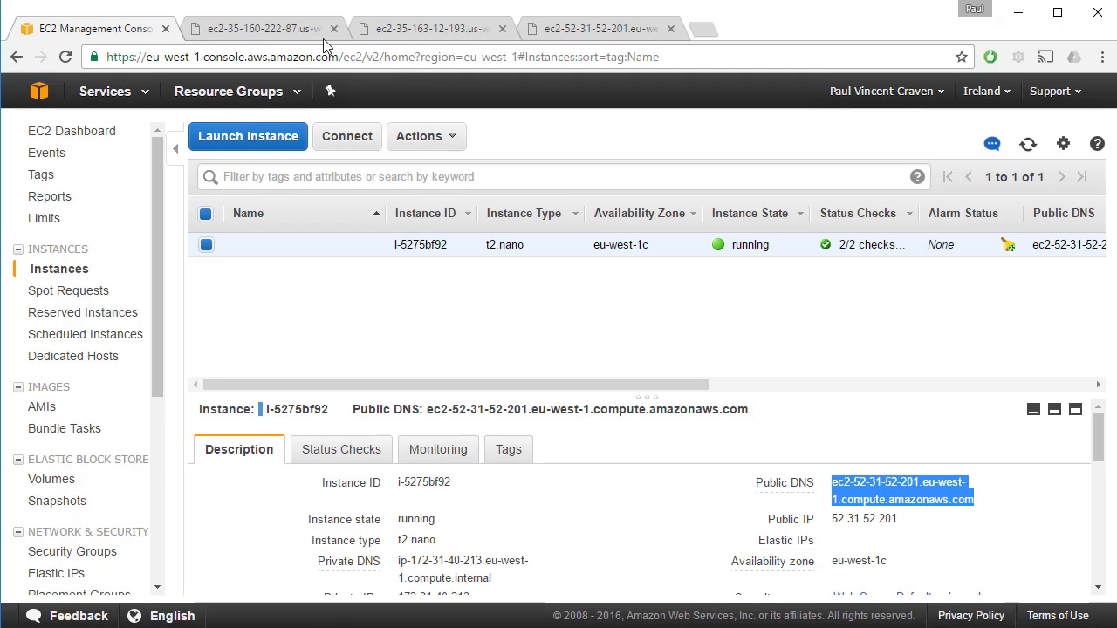
pyautogui.click(257, 28)
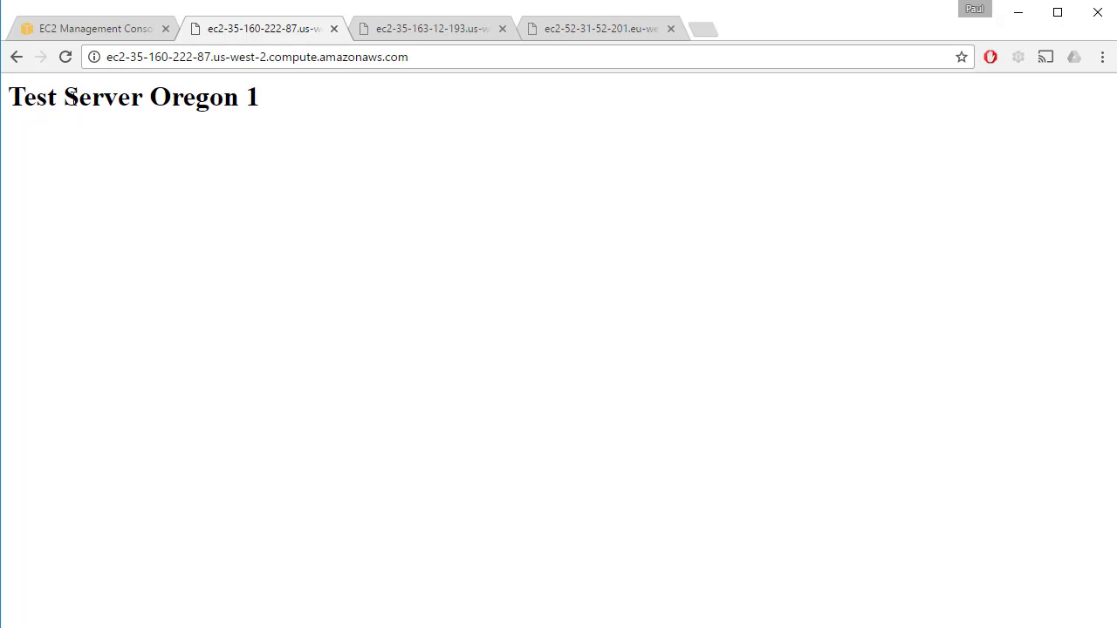
pyautogui.click(450, 31)
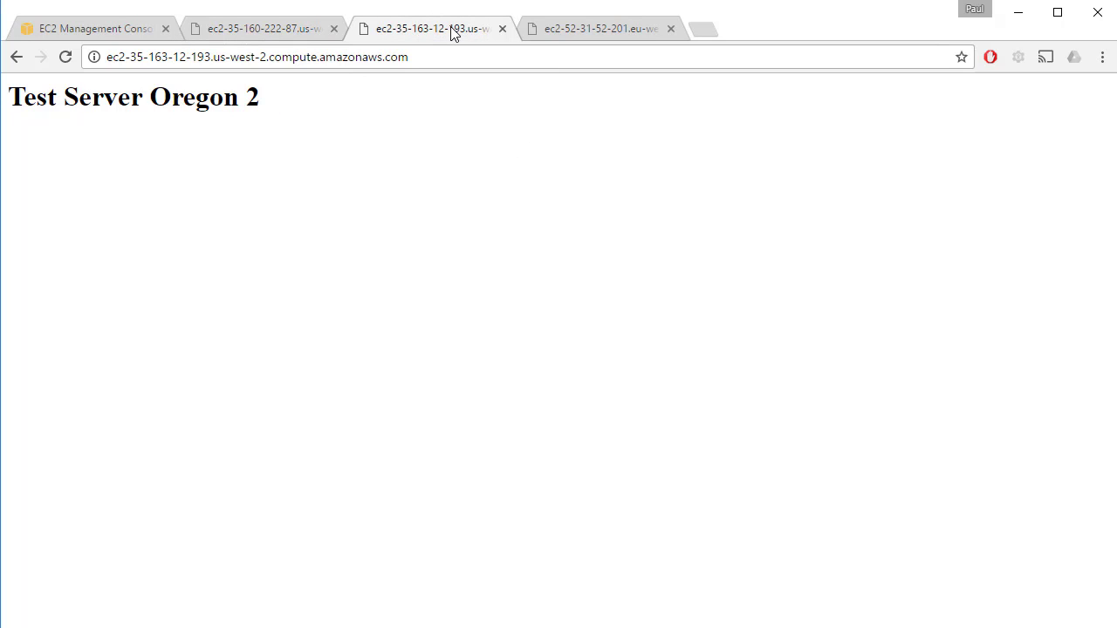
pyautogui.click(577, 30)
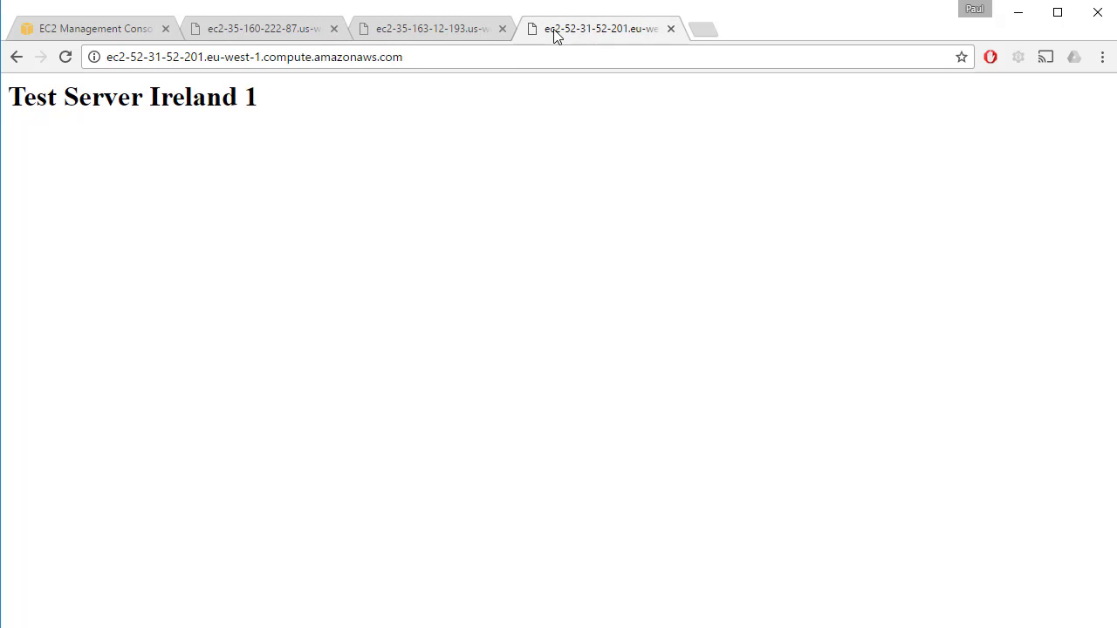
pyautogui.click(281, 30)
pyautogui.moveTo(433, 63); pyautogui.dragTo(110, 62)
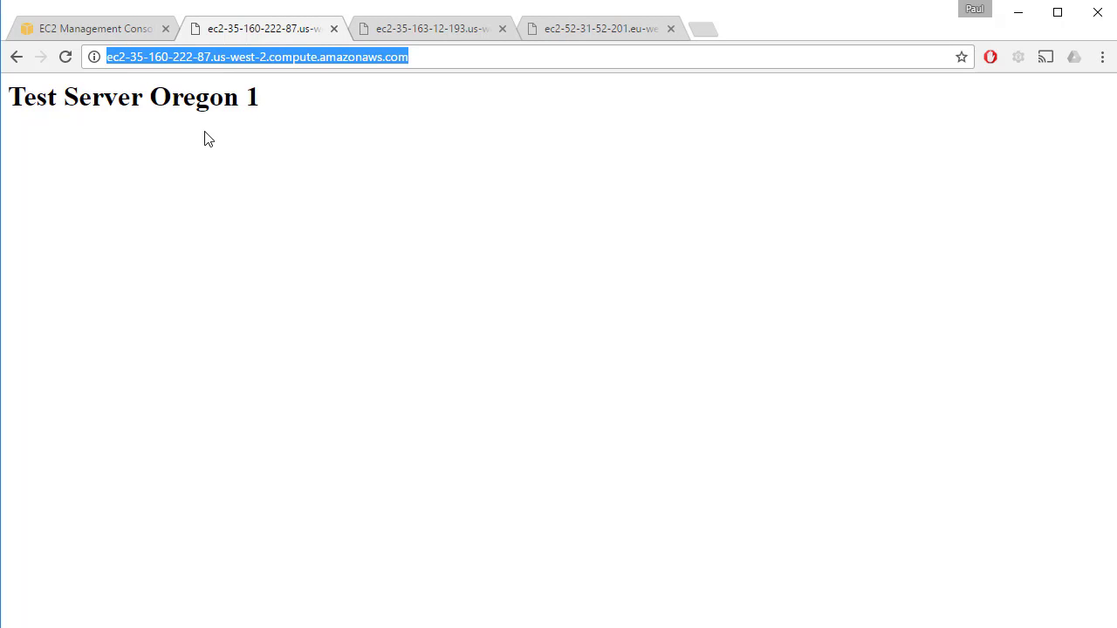
pyautogui.click(293, 56)
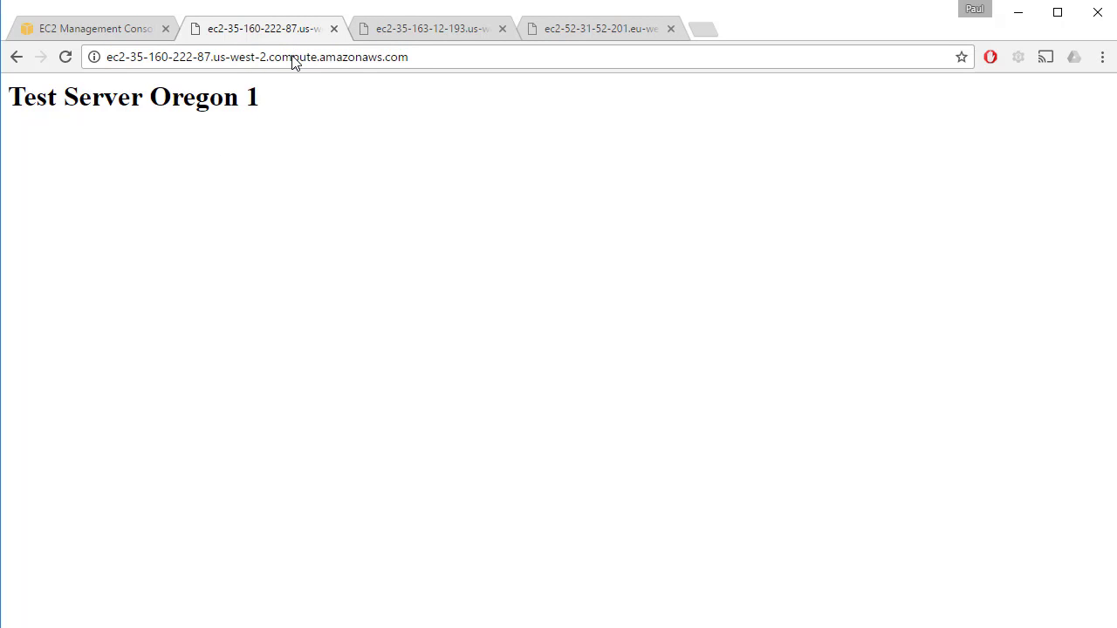
# Step: Open the record sets of the webdev.training hosted zone in Route 53
pyautogui.click(105, 30)
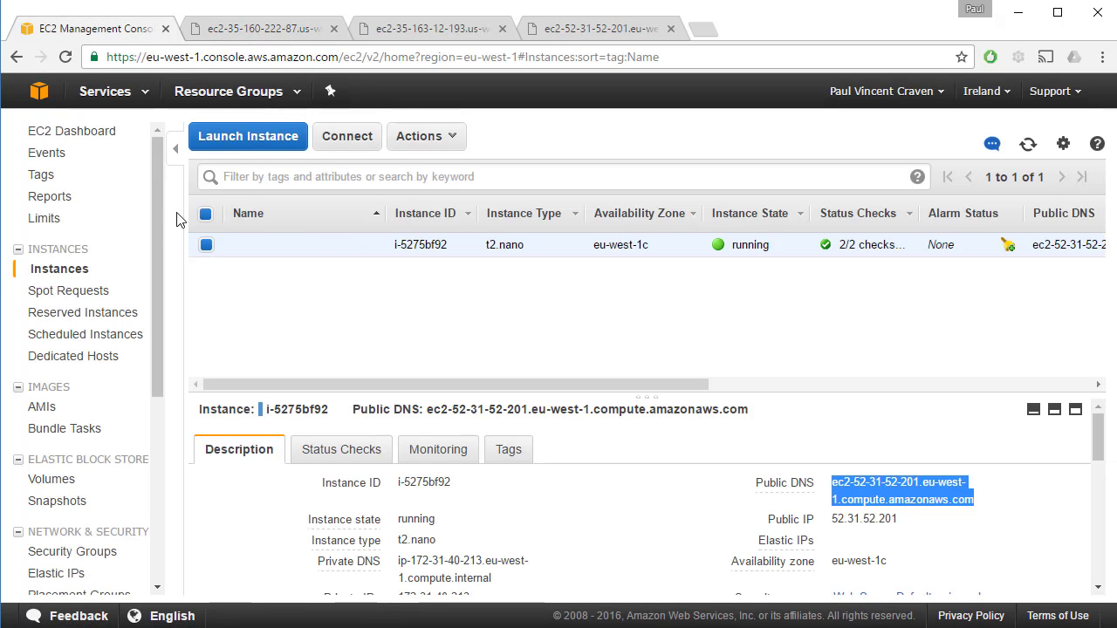
pyautogui.click(98, 98)
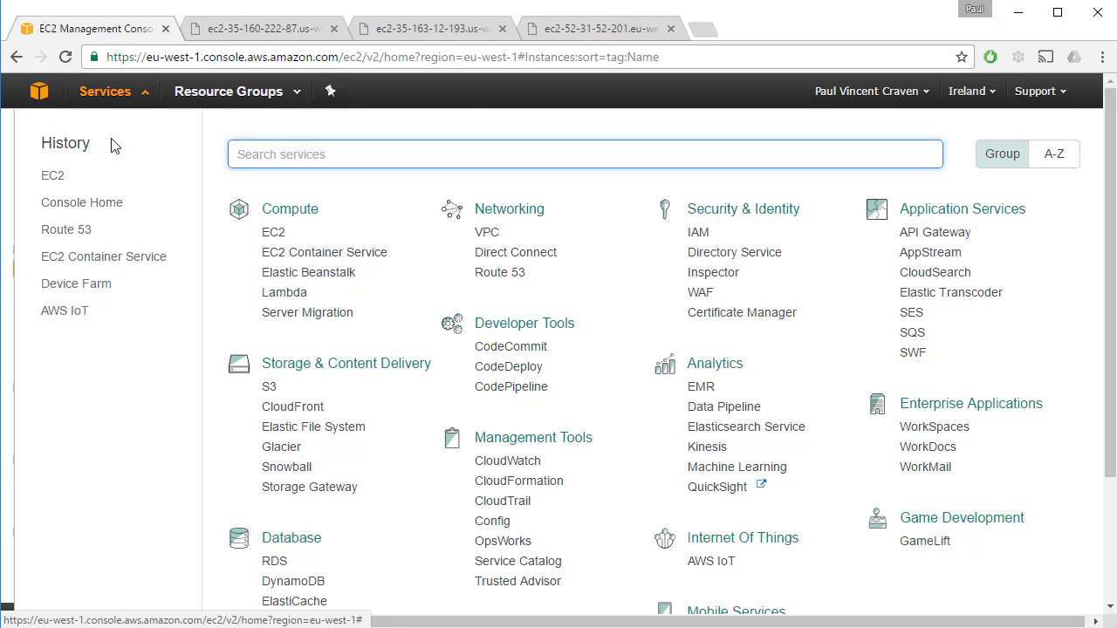
pyautogui.click(87, 237)
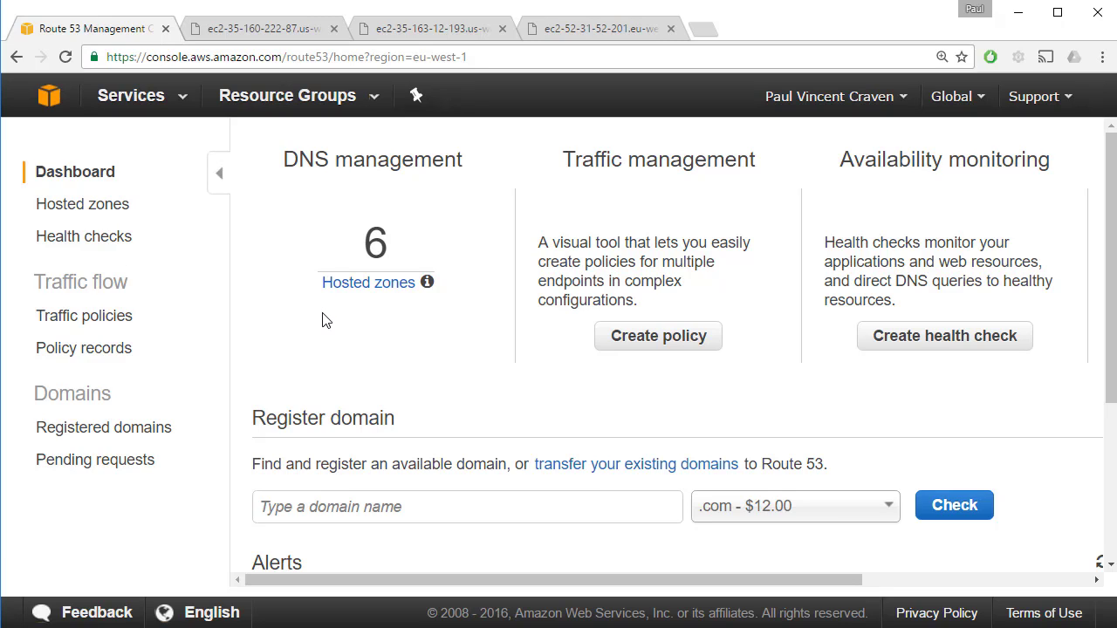
pyautogui.click(360, 285)
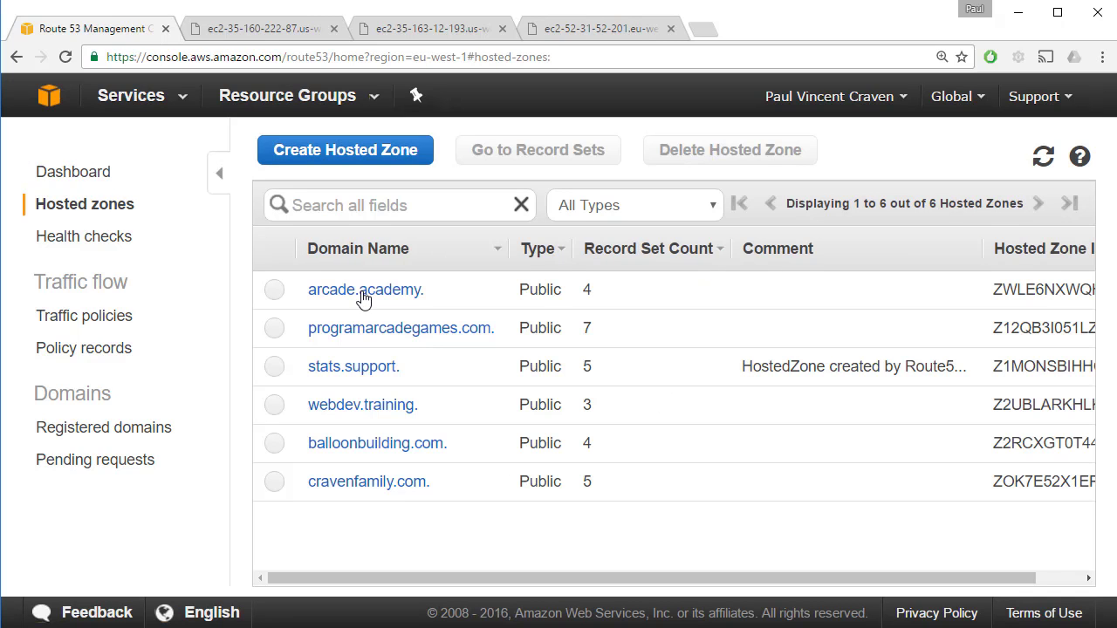
pyautogui.click(400, 416)
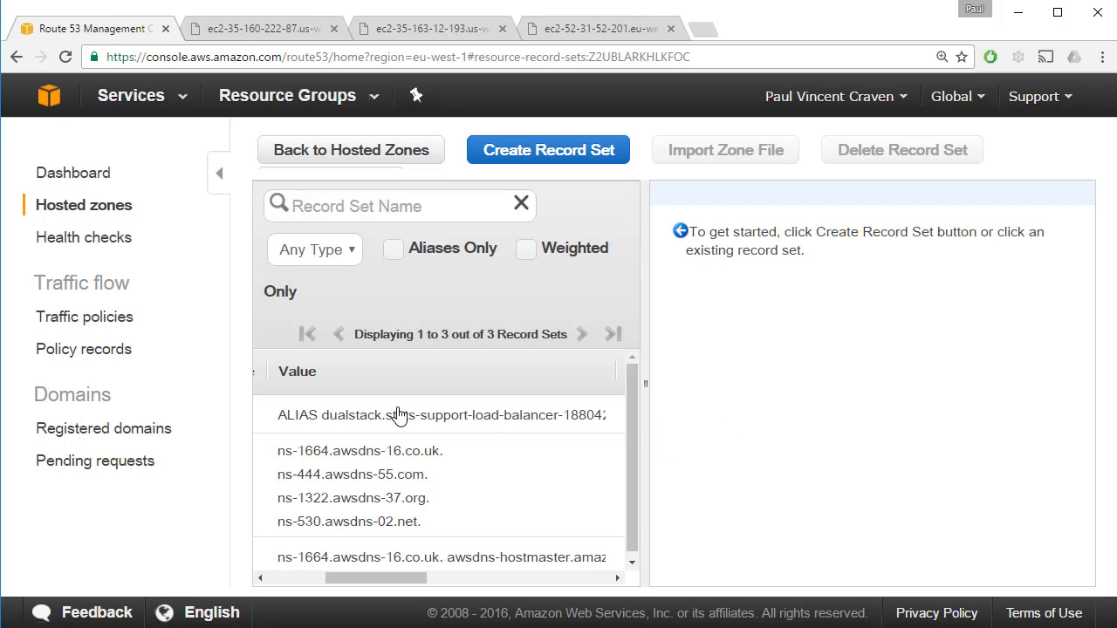
# Step: Fit the record set list so its name, type and value columns can be read together
pyautogui.moveTo(646, 383); pyautogui.dragTo(777, 376)
pyautogui.moveTo(647, 387); pyautogui.dragTo(654, 428)
pyautogui.scroll(-1, 405, 435)
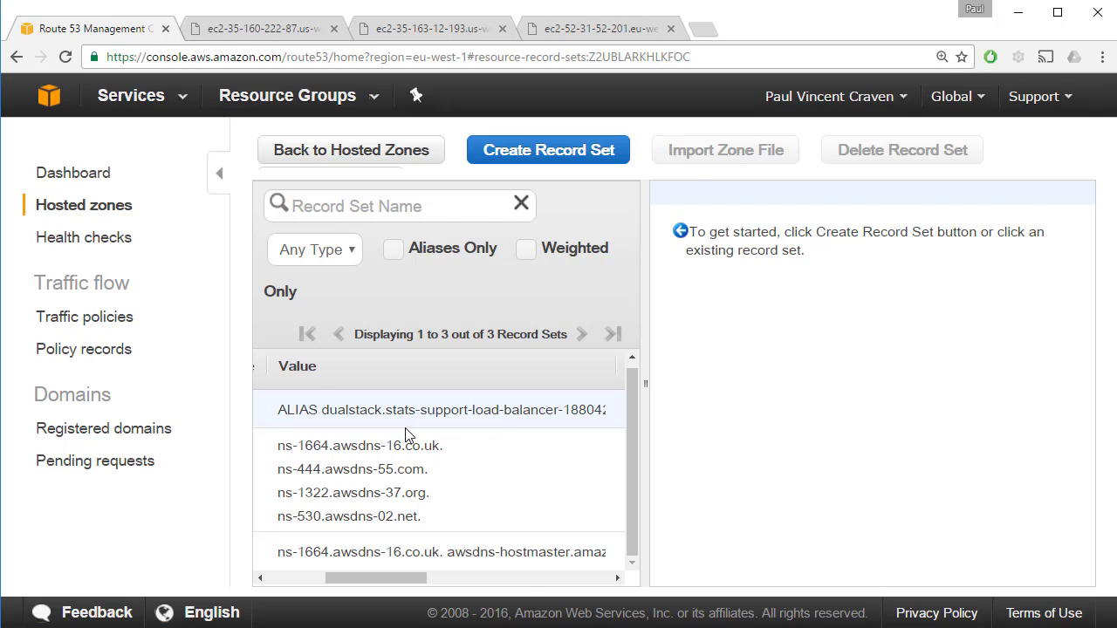
pyautogui.hotkey('ctrl', '-')
pyautogui.hotkey('ctrl', '-')
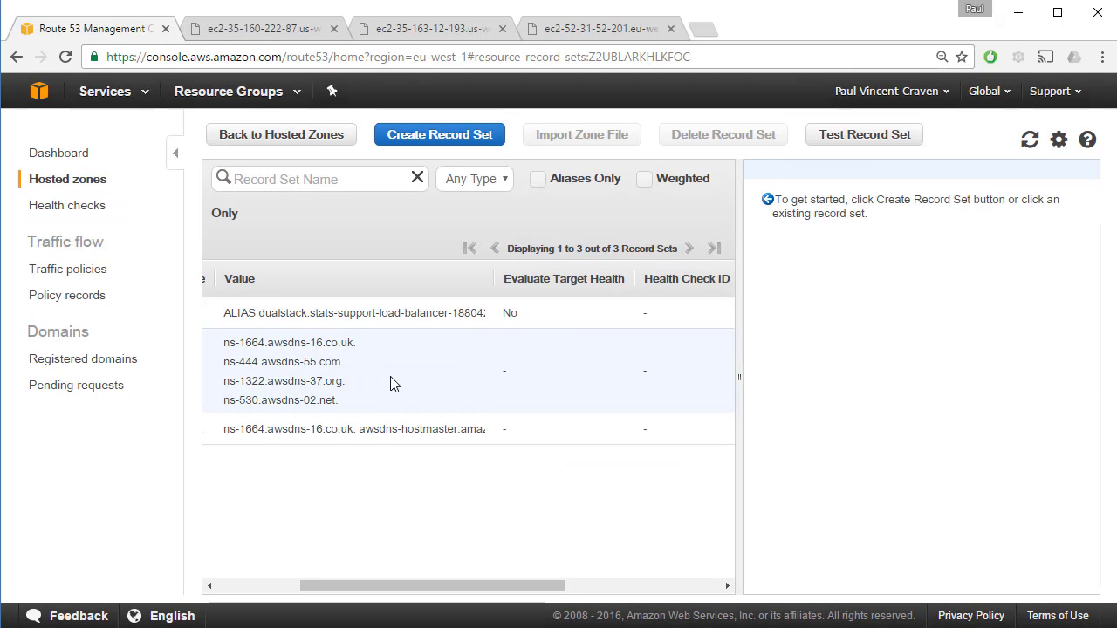
pyautogui.hotkey('ctrl', '-')
pyautogui.moveTo(335, 590); pyautogui.dragTo(215, 588)
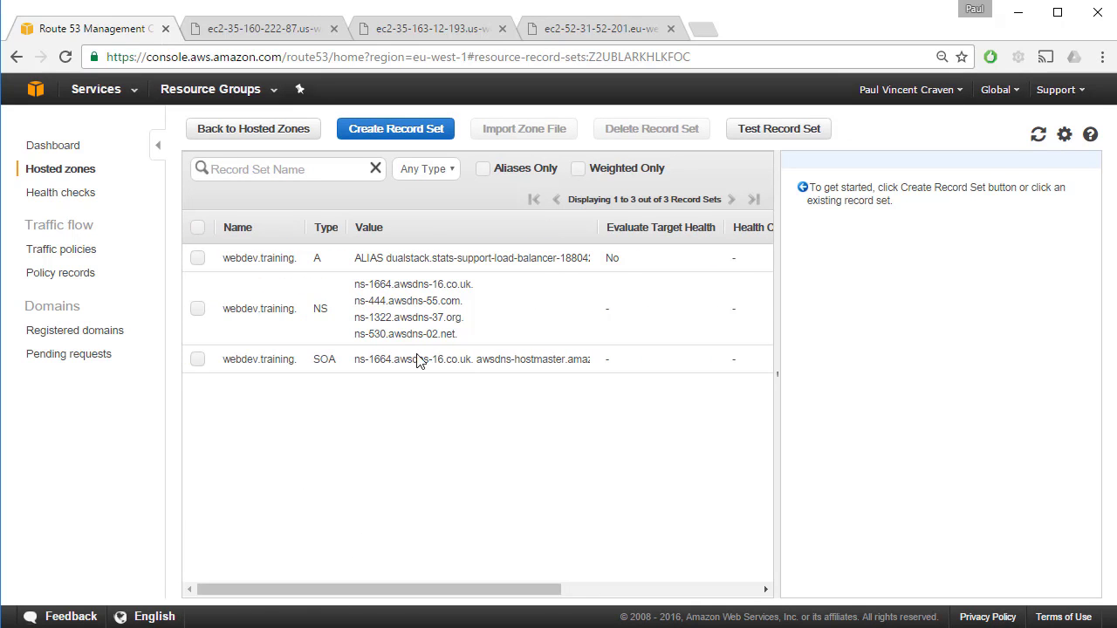
# Step: Examine the details of the A, SOA and NS record sets of webdev.training
pyautogui.click(404, 263)
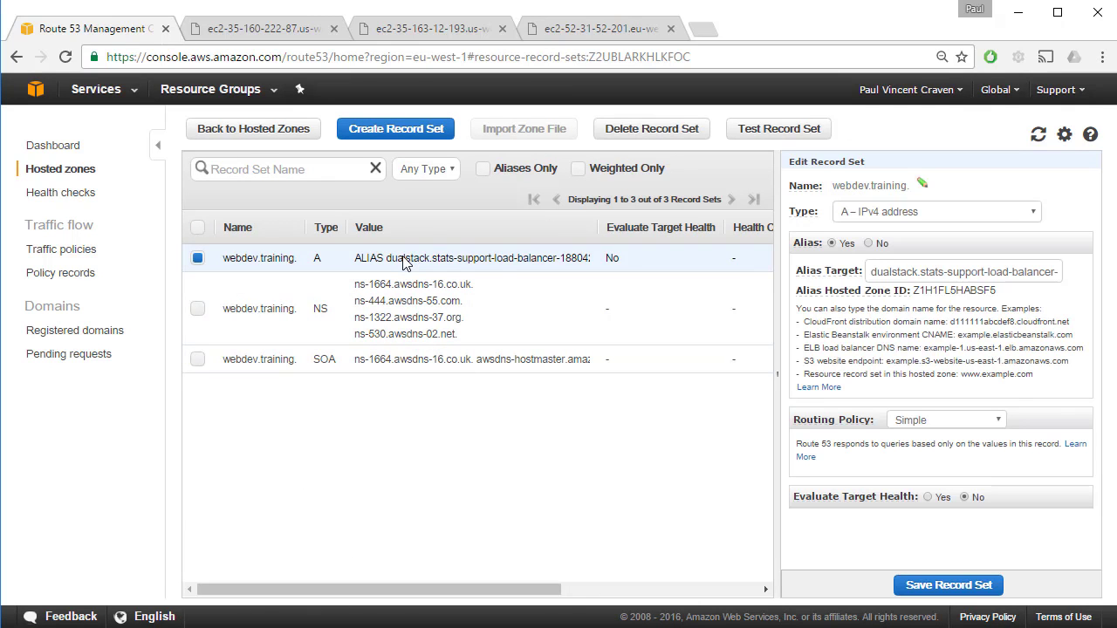
pyautogui.click(417, 365)
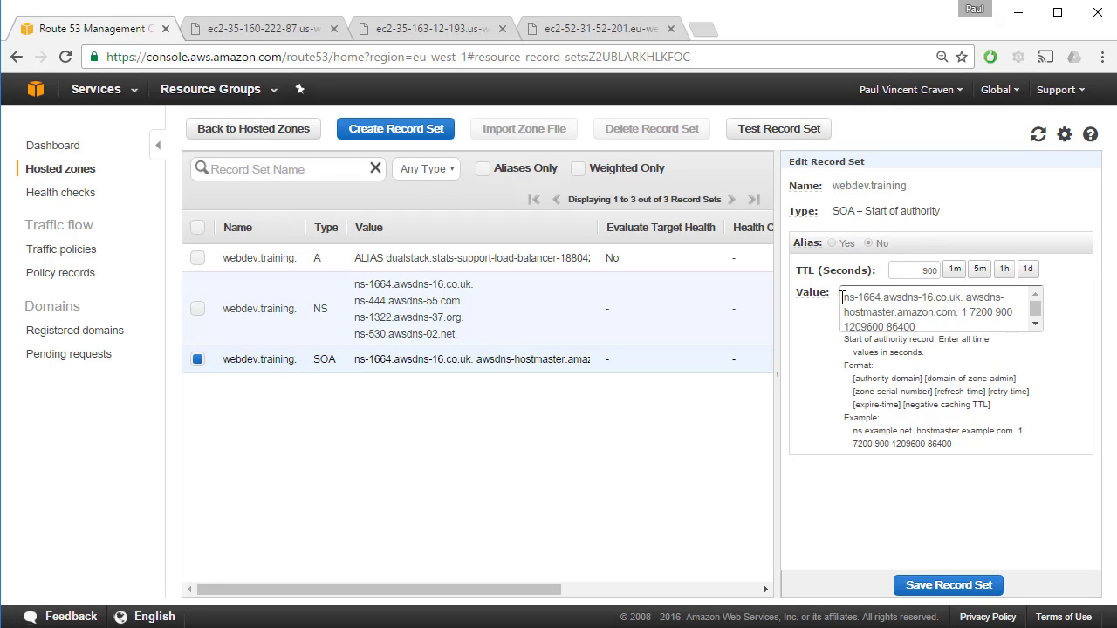
pyautogui.moveTo(844, 297); pyautogui.dragTo(961, 297)
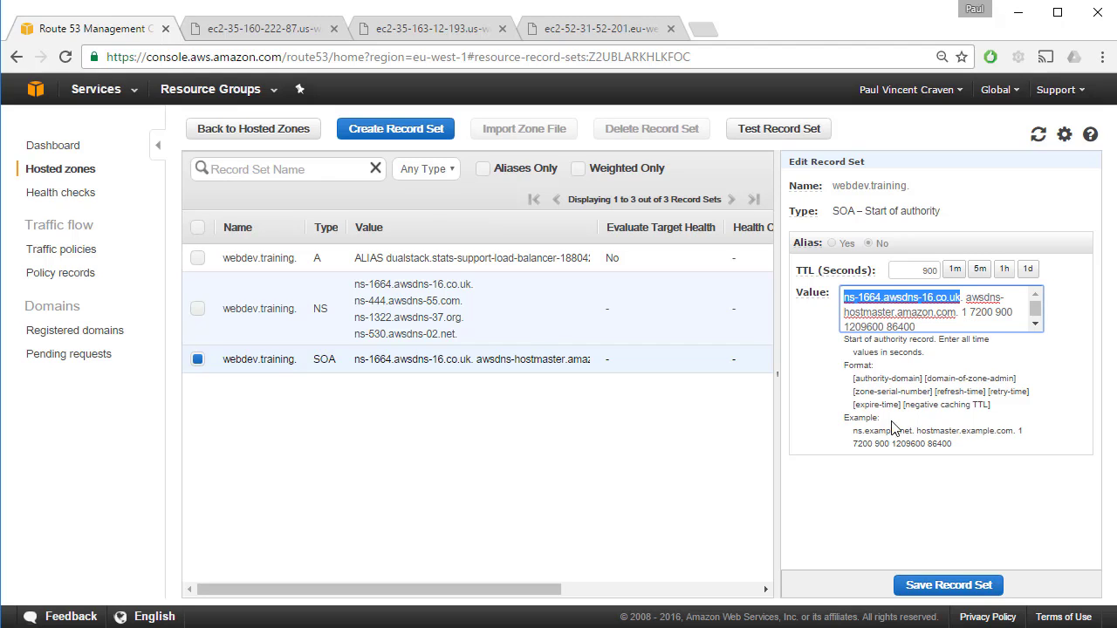
pyautogui.click(945, 328)
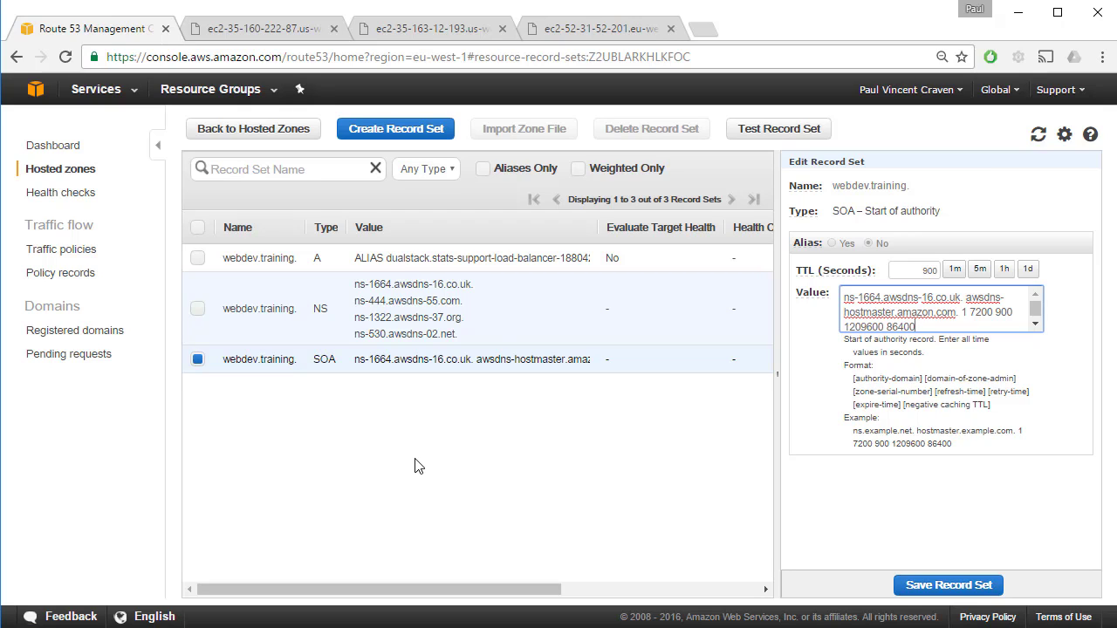
pyautogui.click(476, 288)
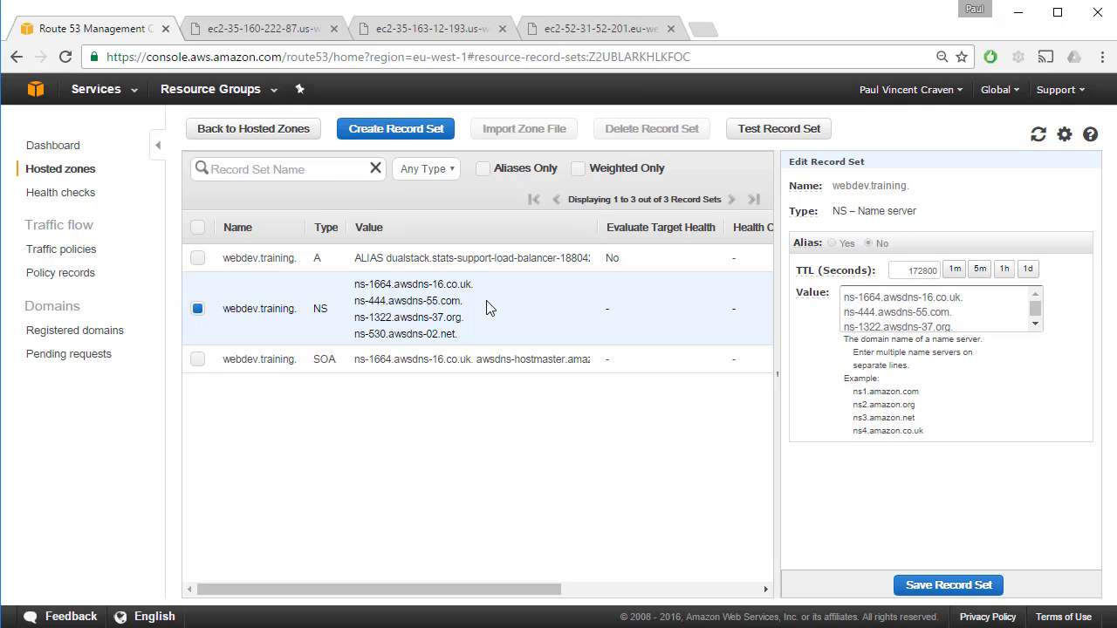
pyautogui.click(527, 370)
pyautogui.click(538, 308)
# Step: Review the record types available for the webdev.training A record and its full alias target
pyautogui.click(467, 265)
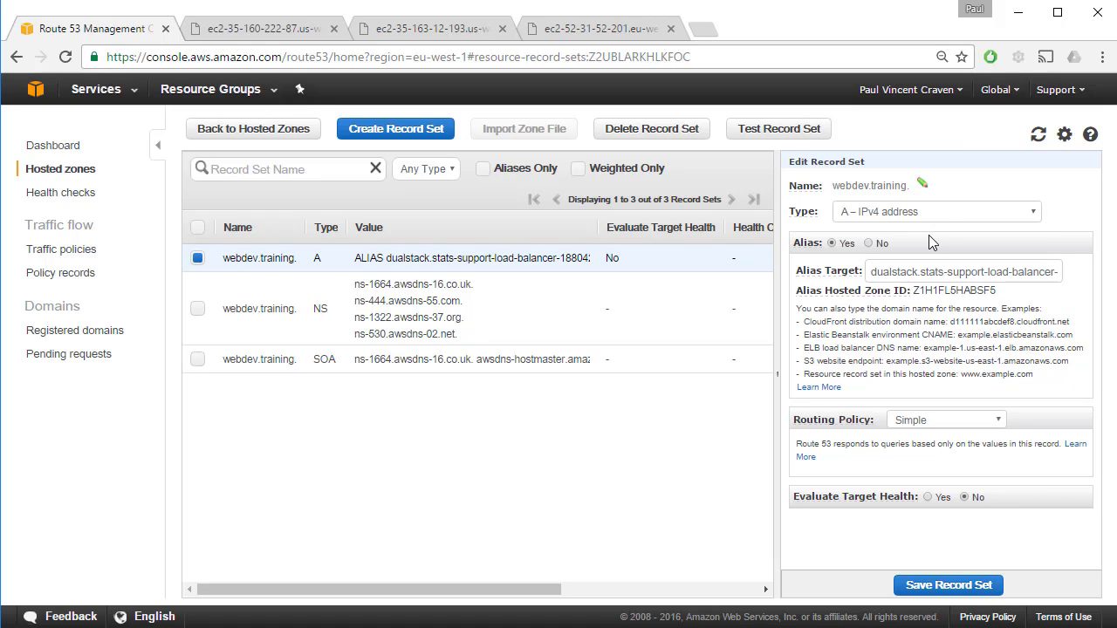
pyautogui.click(947, 214)
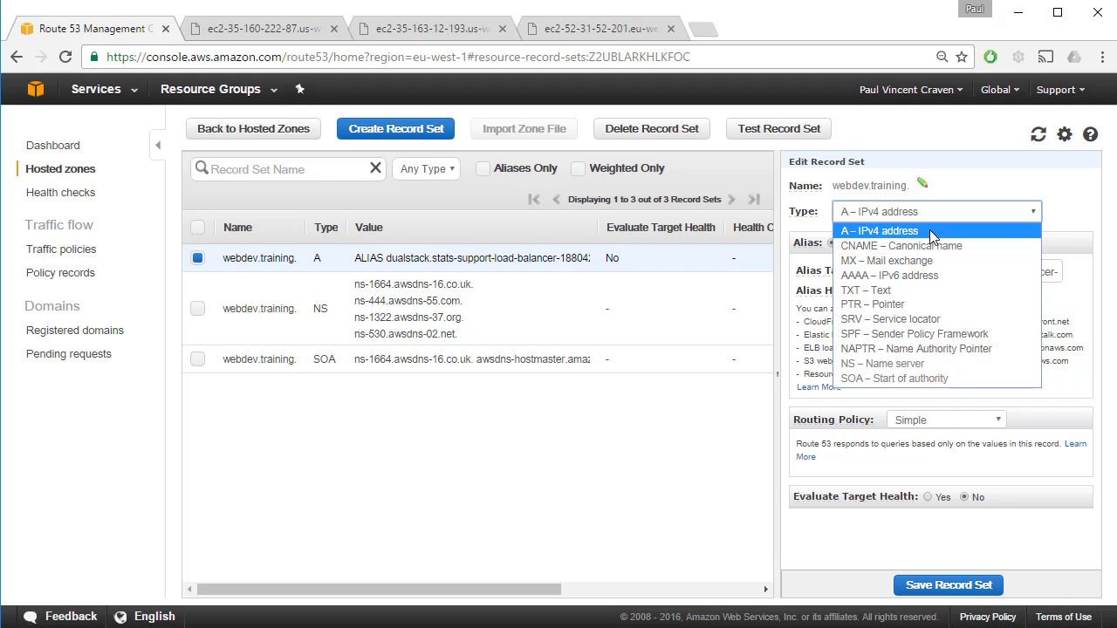
pyautogui.click(1055, 213)
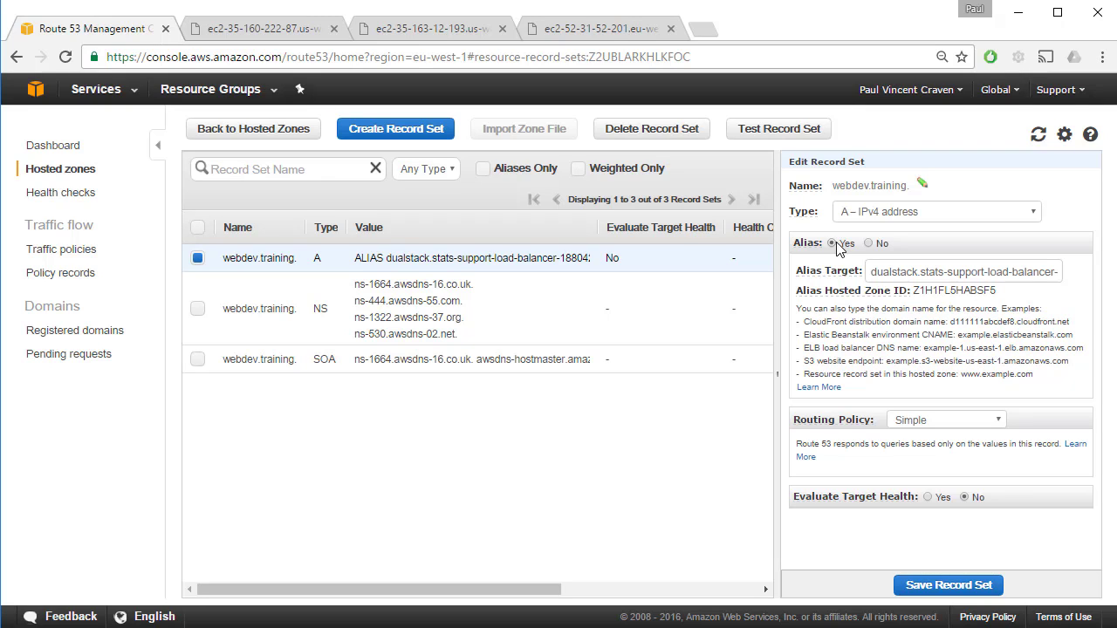
pyautogui.moveTo(869, 271); pyautogui.dragTo(1093, 282)
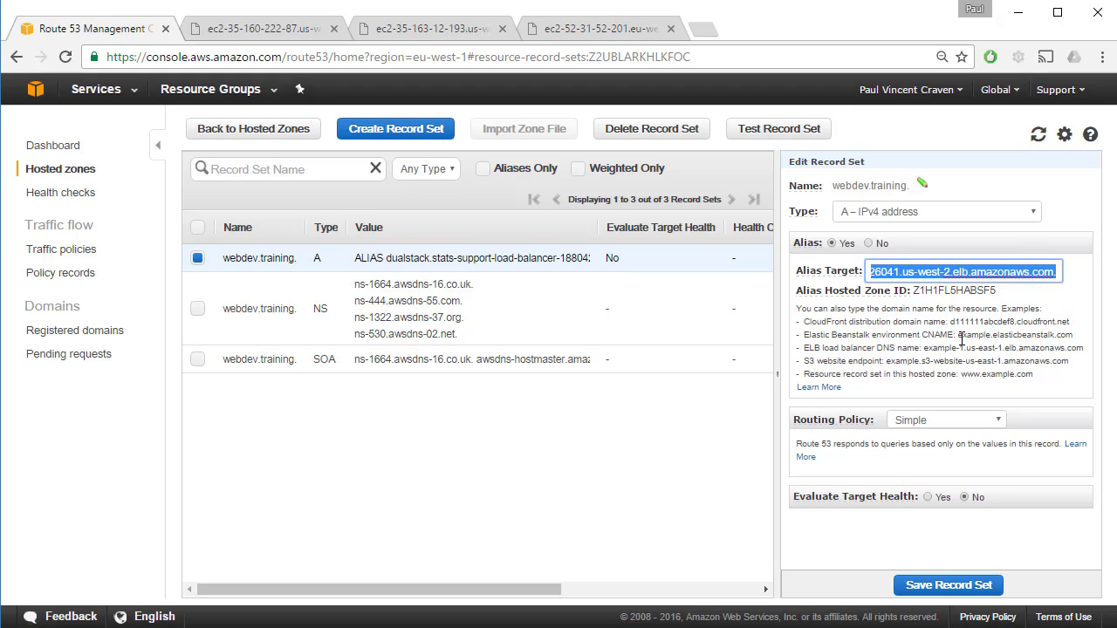
pyautogui.click(919, 293)
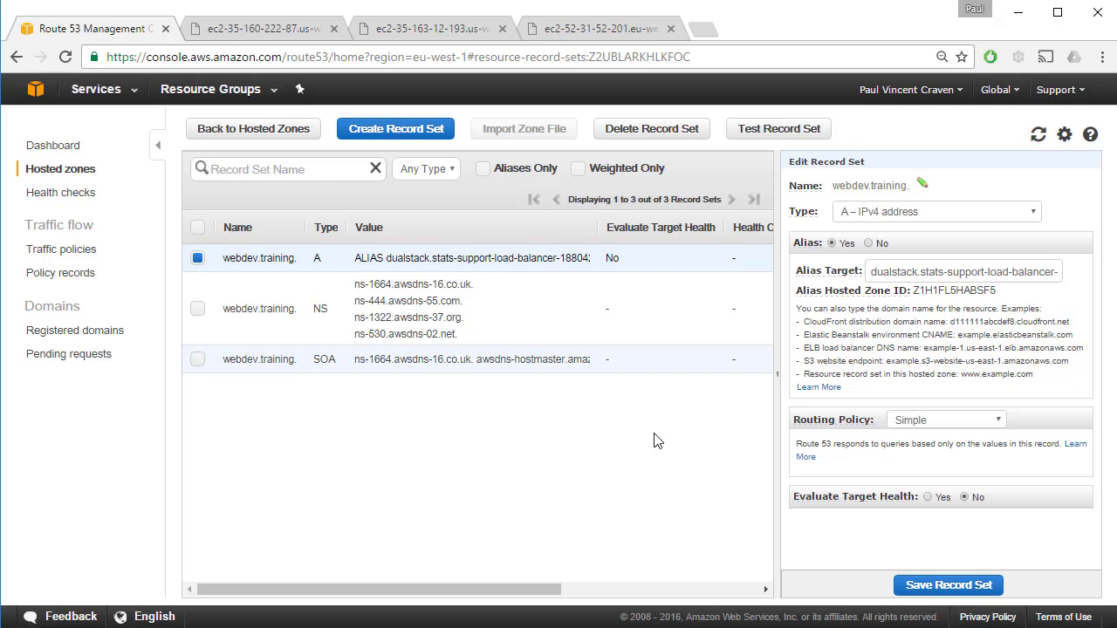
# Step: Start a new record set named test-oregon-1 with the type CNAME – Canonical name
pyautogui.click(373, 131)
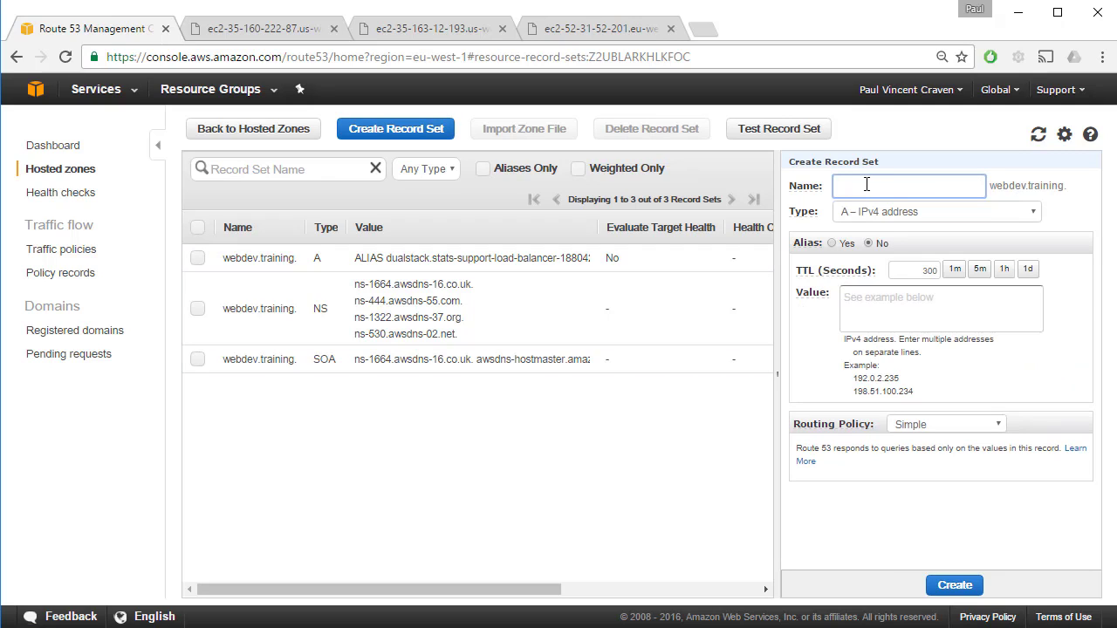
pyautogui.write('test-orego')
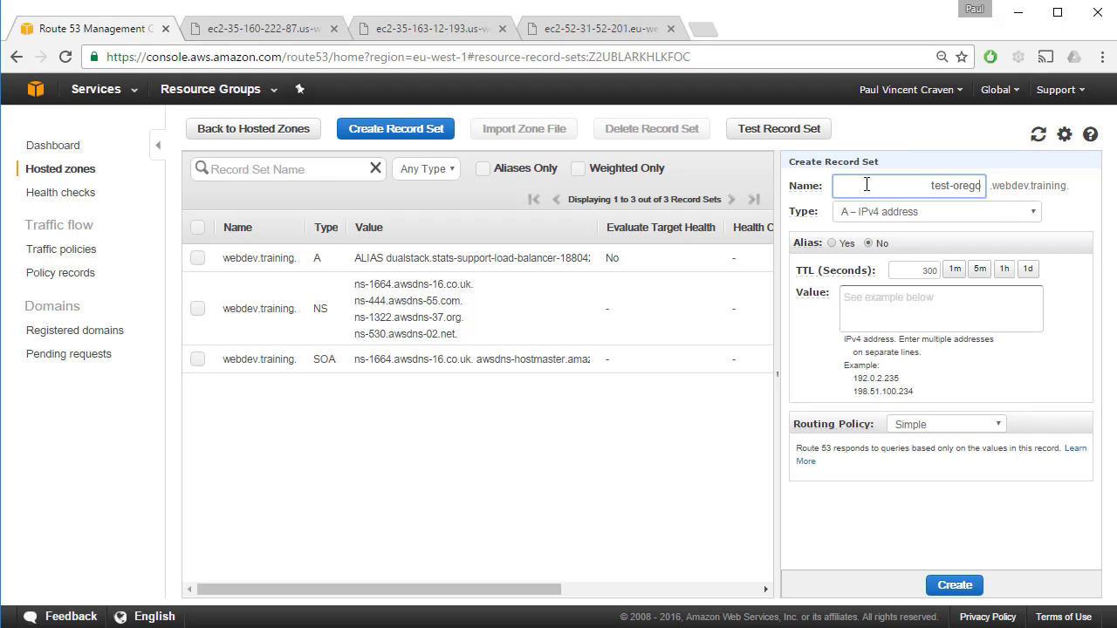
pyautogui.write('n-1')
pyautogui.click(892, 207)
pyautogui.click(891, 242)
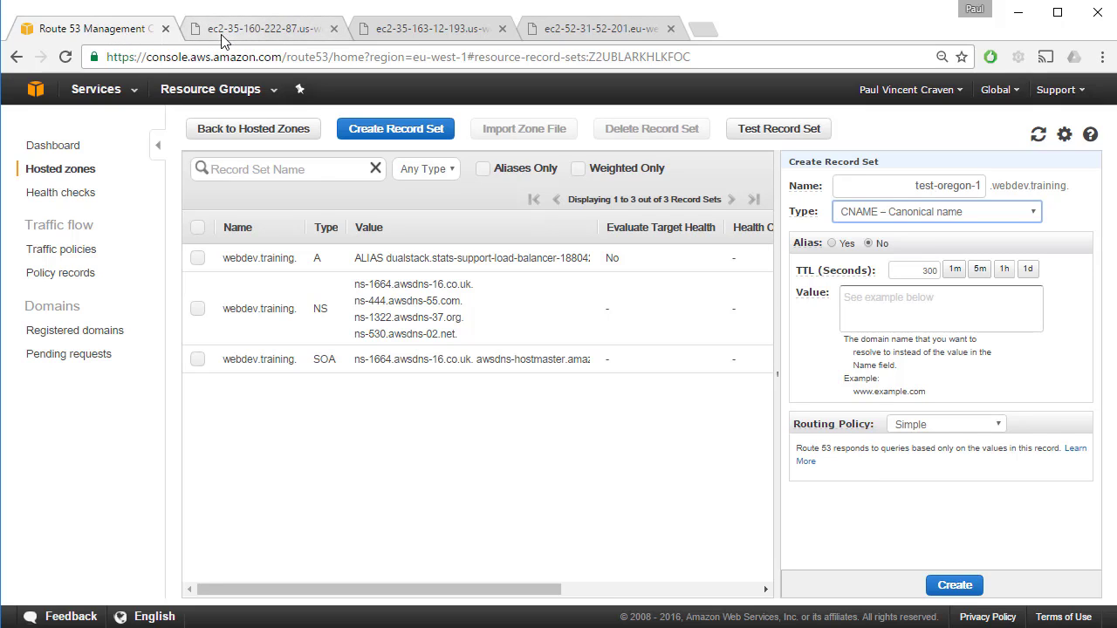
# Step: Duplicate the Route 53 browser tab and open the EC2 running instances list in the copy
pyautogui.rightClick(111, 35)
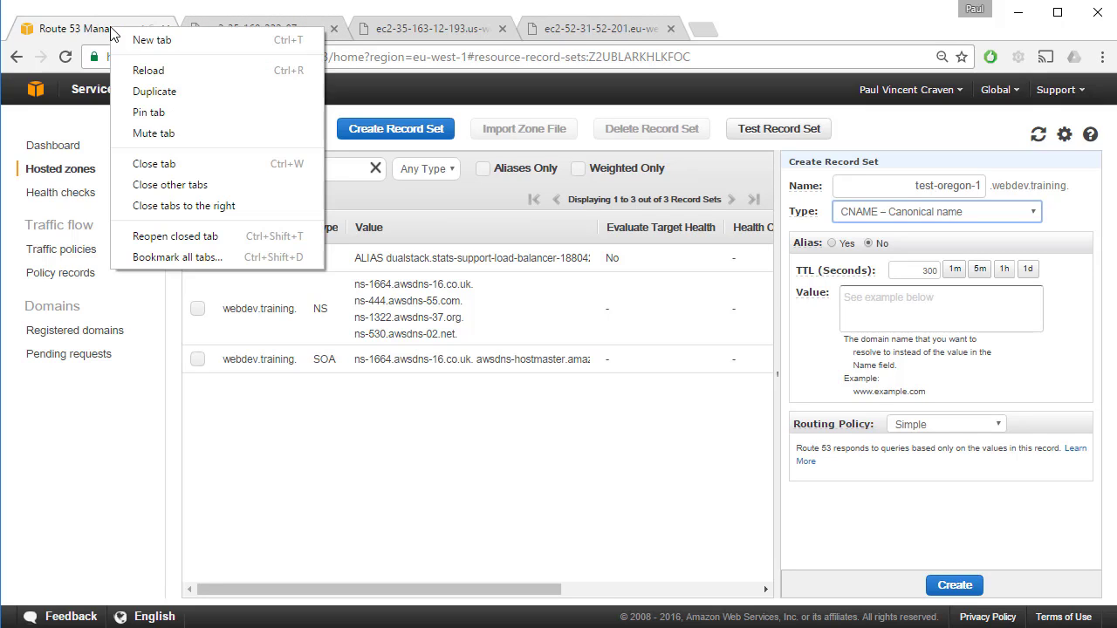
pyautogui.click(144, 94)
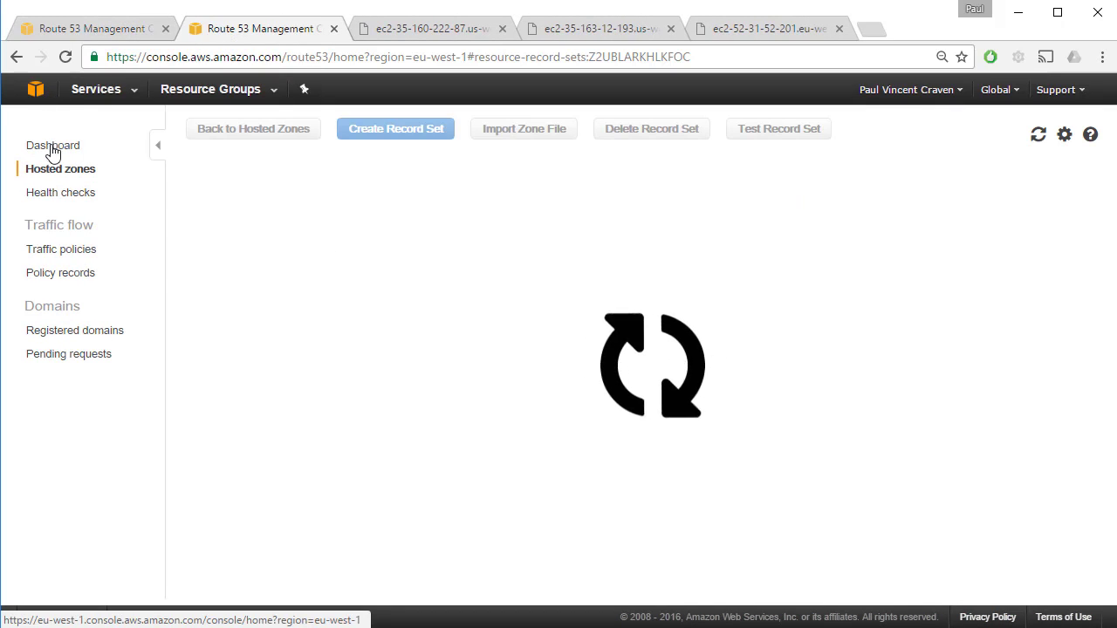
pyautogui.click(35, 93)
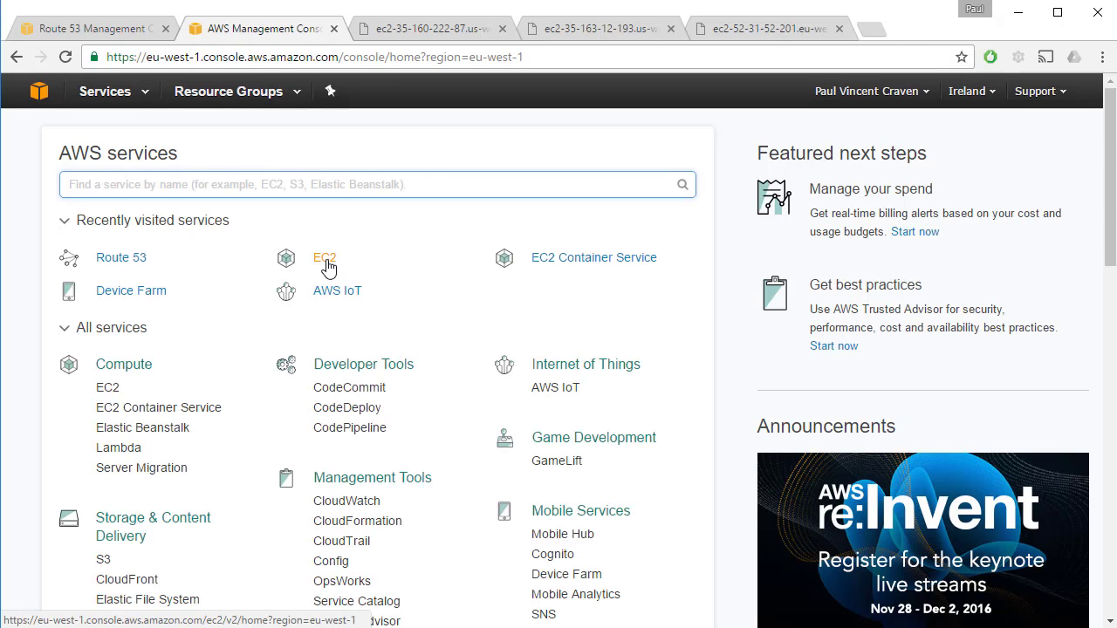
pyautogui.click(328, 261)
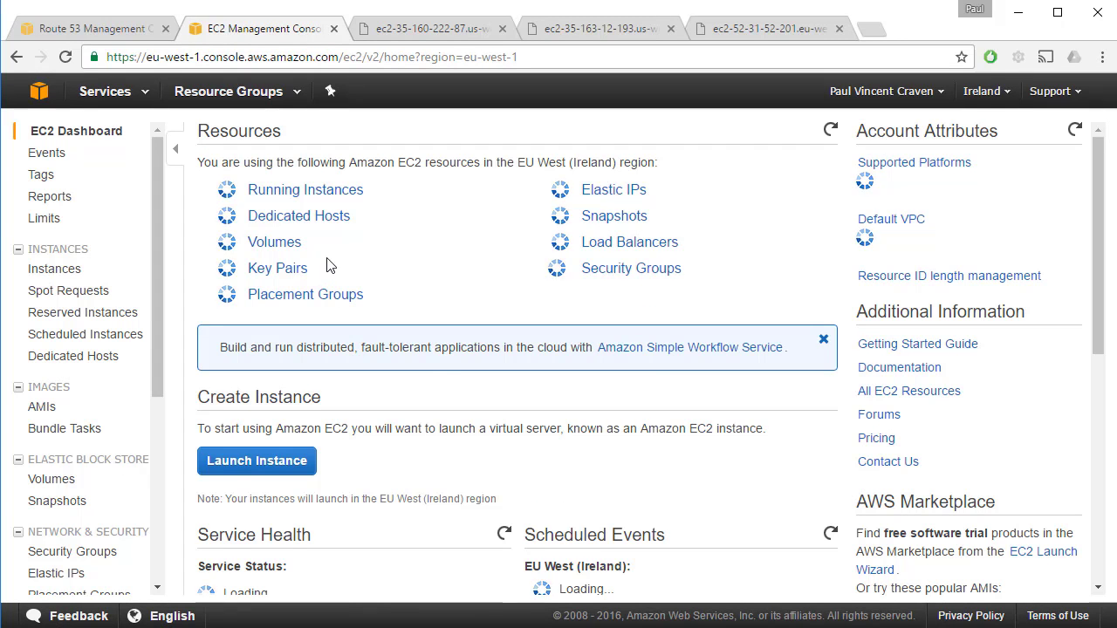
pyautogui.click(307, 191)
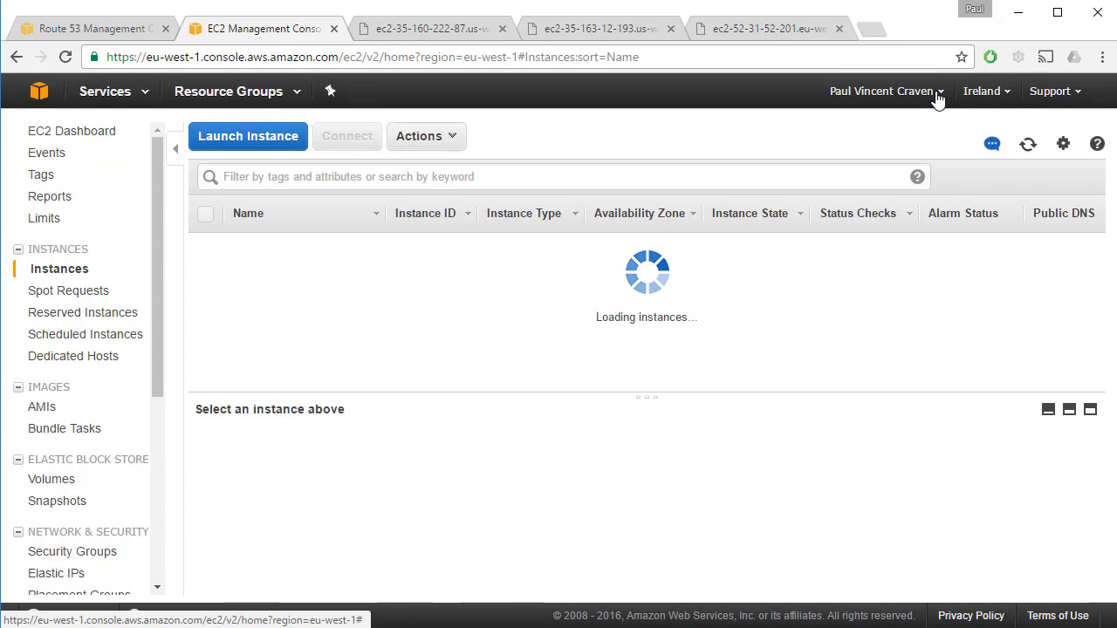
# Step: Switch the instances list to the US West (Oregon) region and sort the instances by name
pyautogui.click(977, 91)
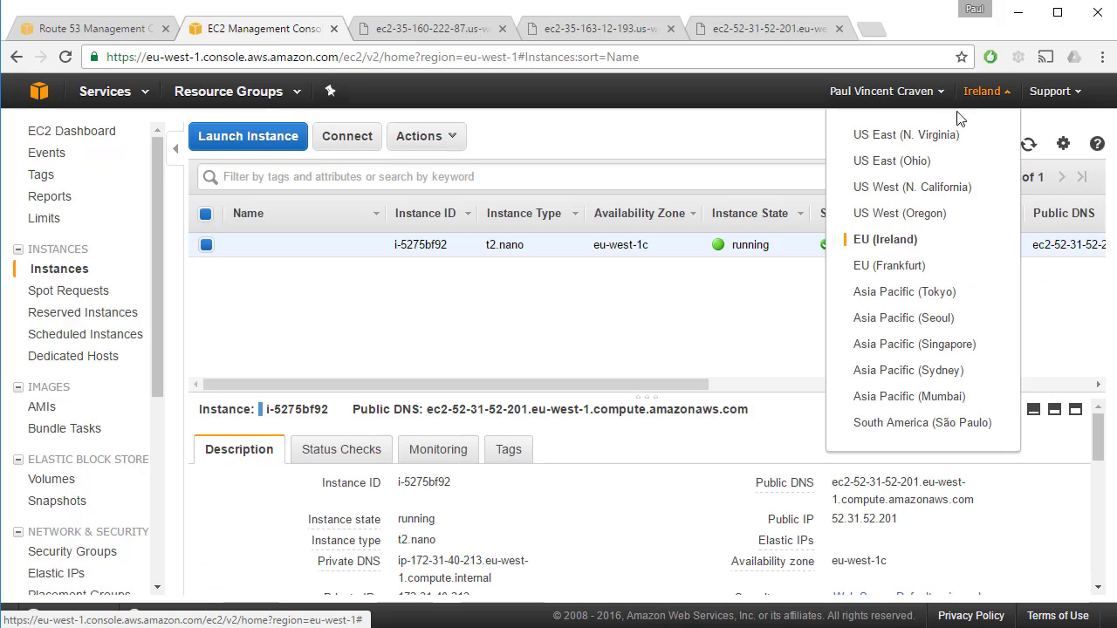
pyautogui.click(887, 220)
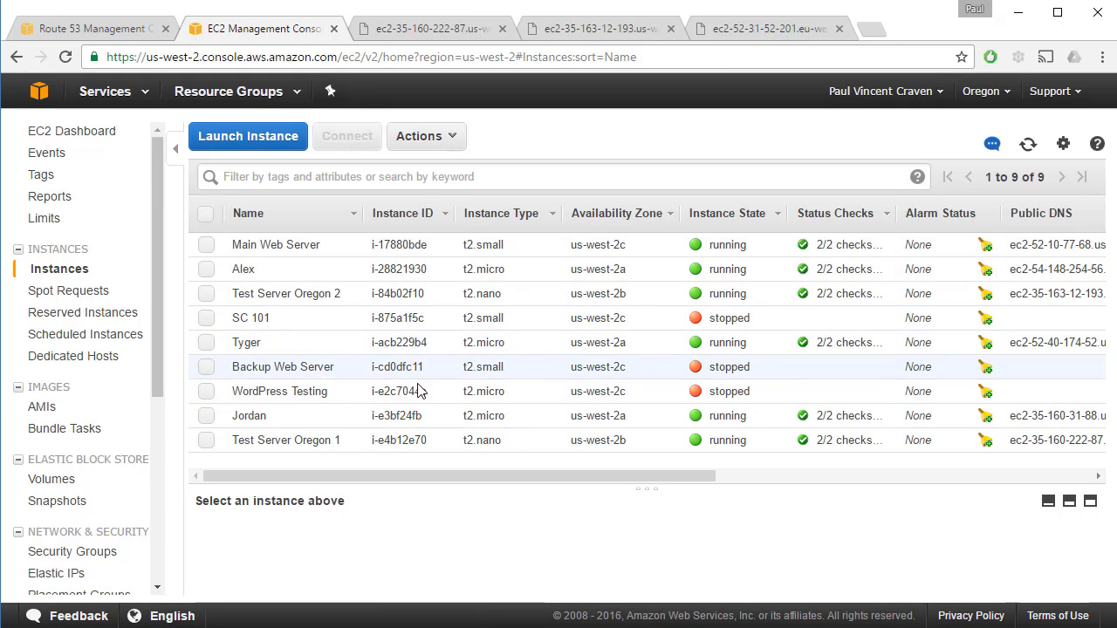
pyautogui.click(323, 218)
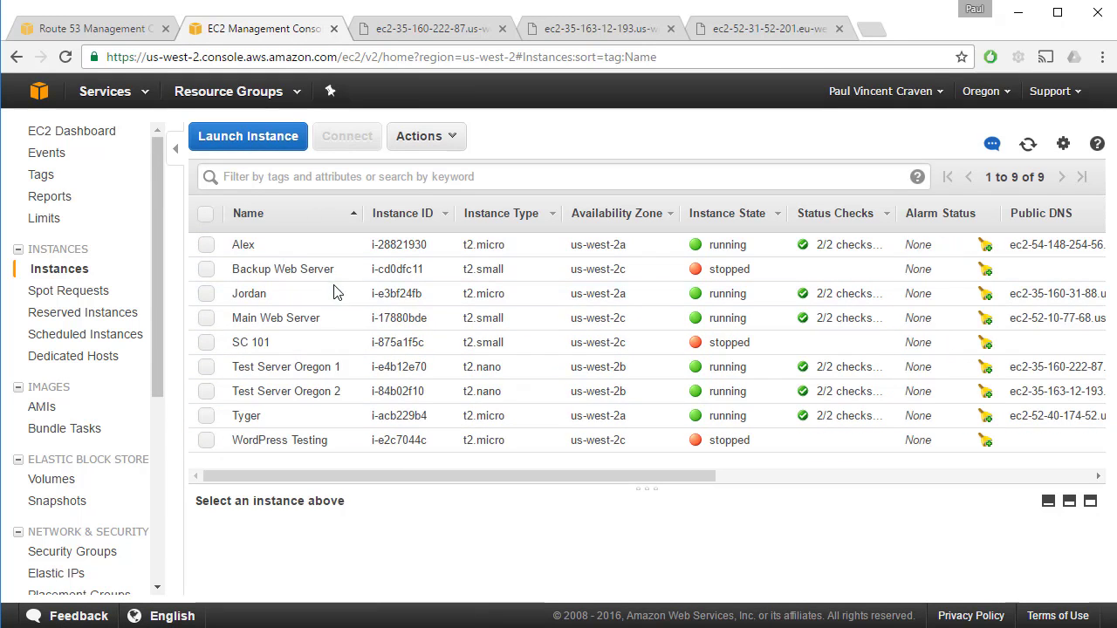
# Step: Copy the full Public DNS name of the Test Server Oregon 1 instance from its description details
pyautogui.click(590, 369)
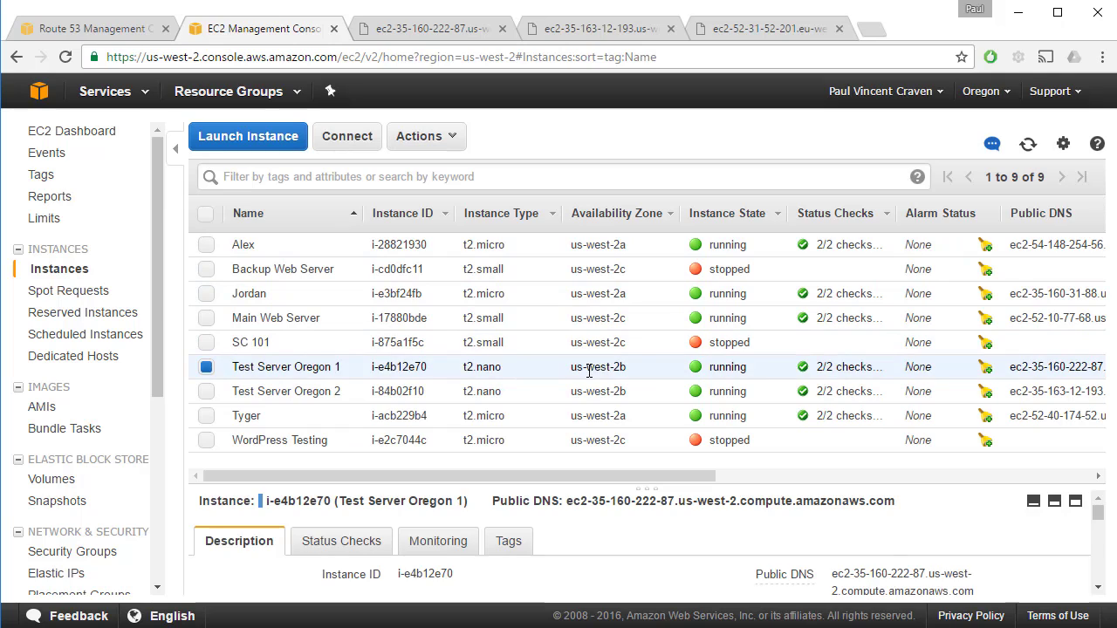
pyautogui.moveTo(976, 592); pyautogui.dragTo(825, 572)
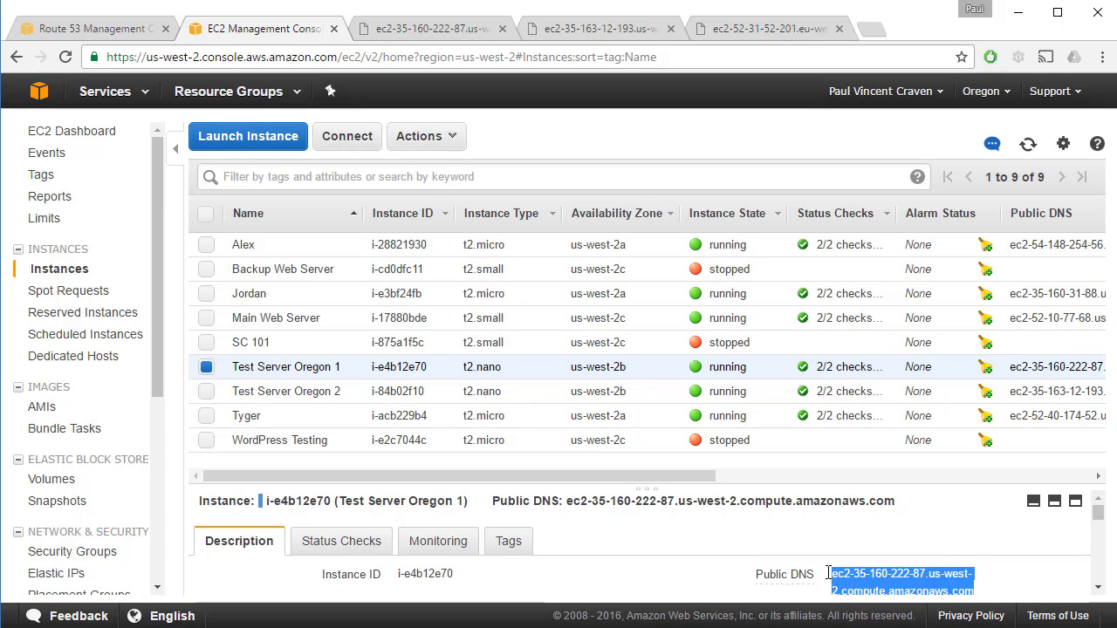
pyautogui.rightClick(873, 586)
pyautogui.click(906, 601)
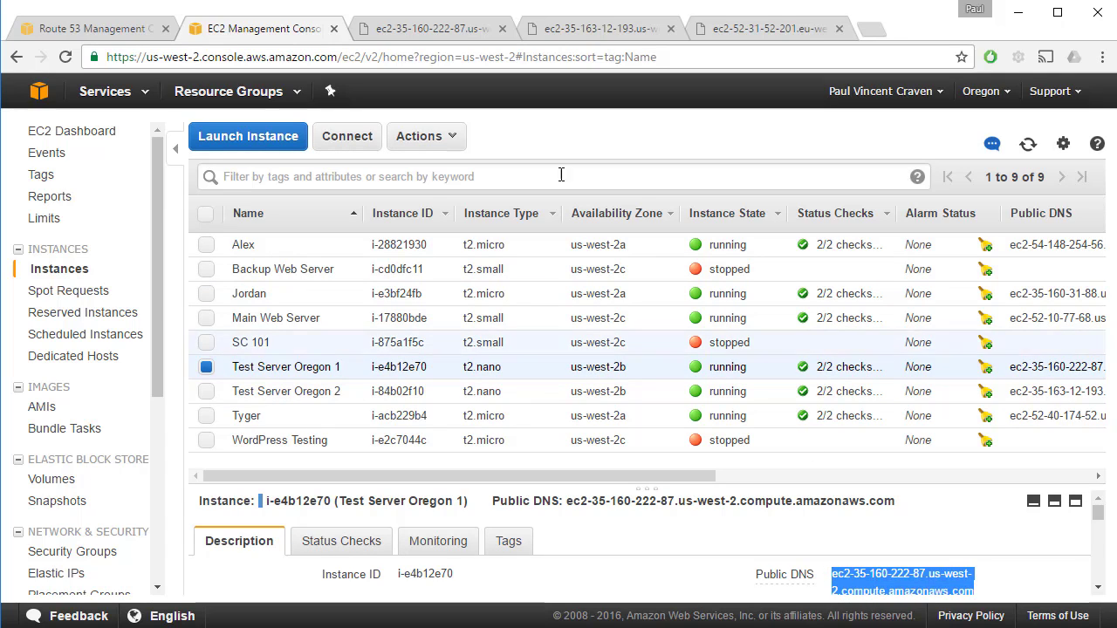
# Step: Paste ec2-35-160-222-87.us-west-2.compute.amazonaws.com as the value of the test-oregon-1 CNAME in Route 53 and create the record set
pyautogui.click(120, 31)
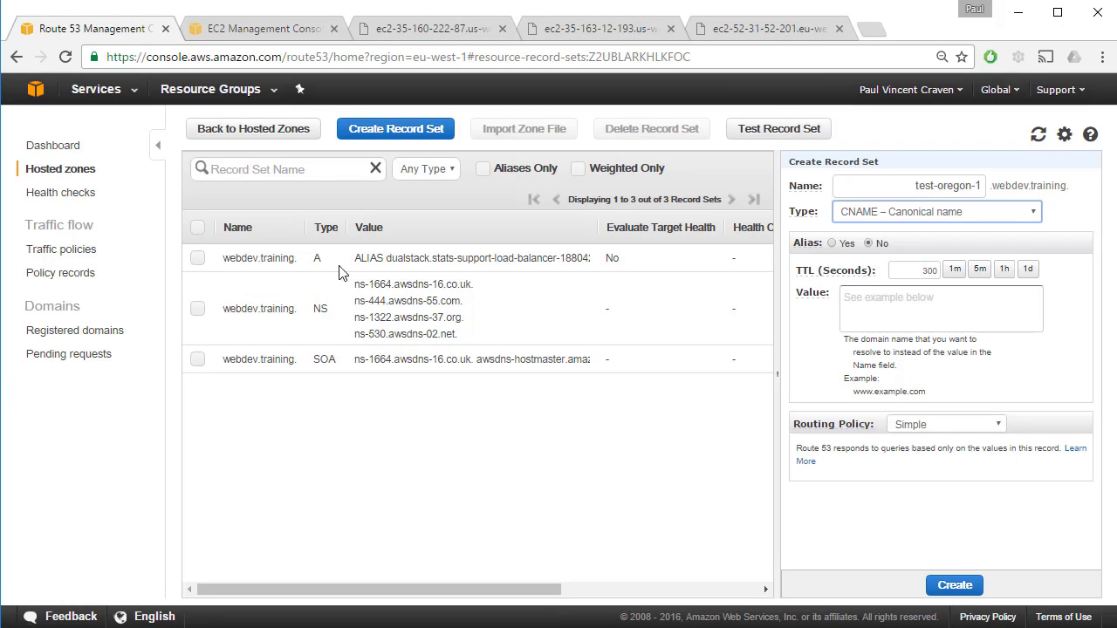
pyautogui.click(869, 303)
pyautogui.rightClick(869, 302)
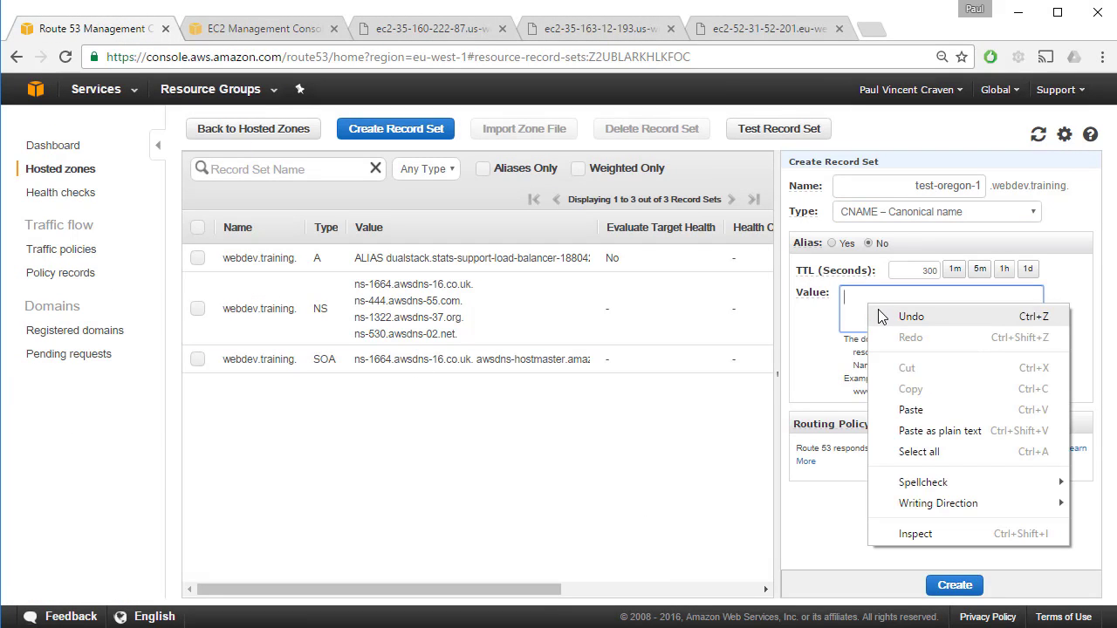
pyautogui.click(912, 409)
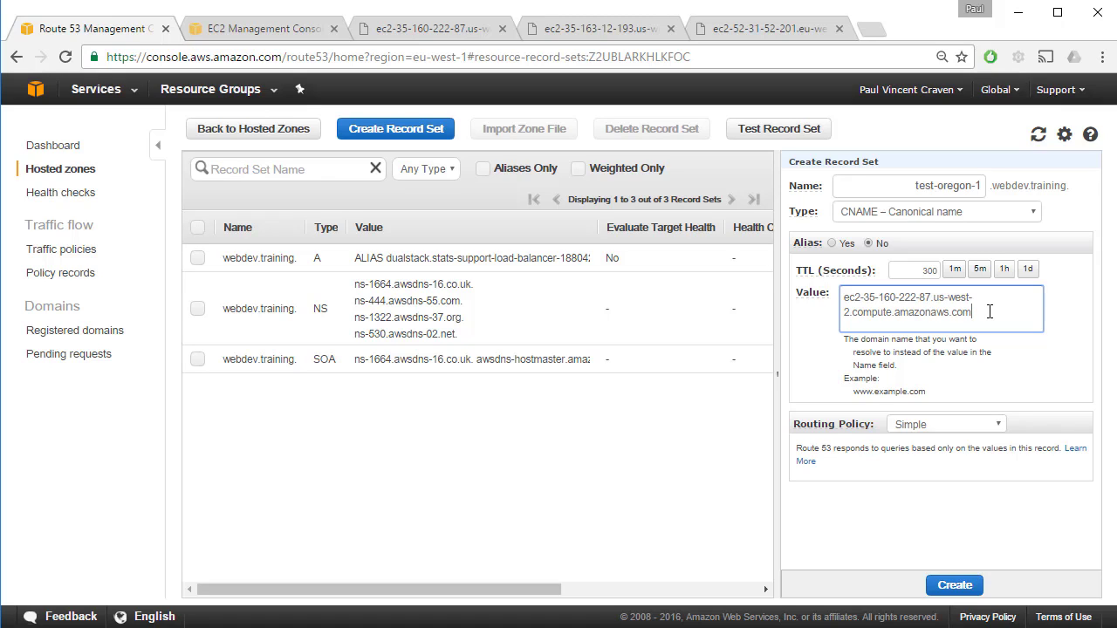
pyautogui.click(945, 579)
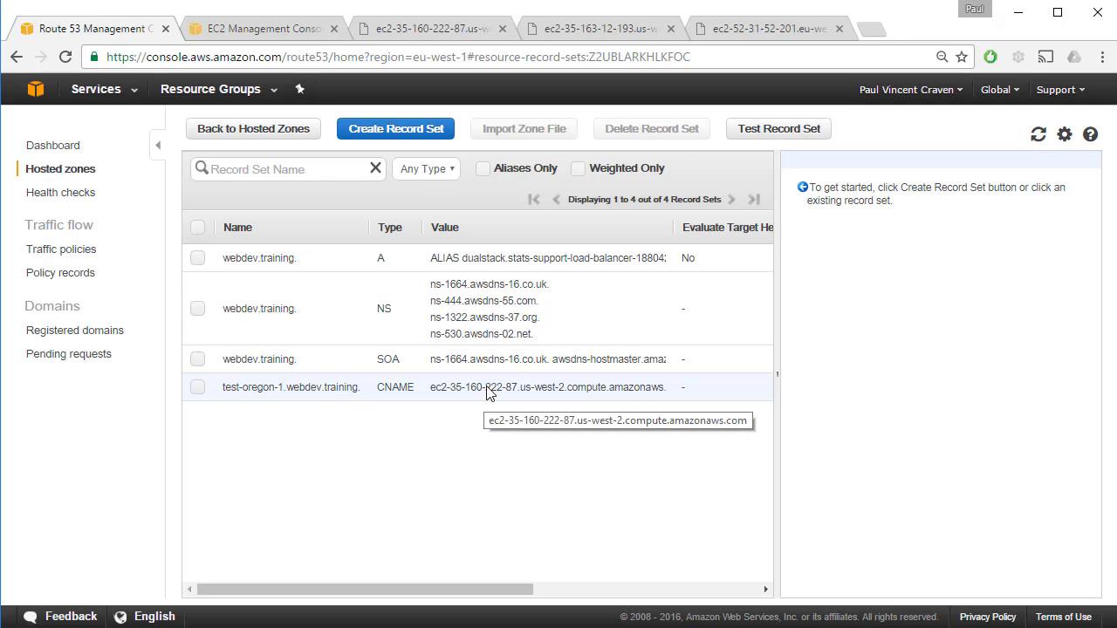
# Step: Load test-oregon-1.webdev.training in a new browser tab to check which server answers
pyautogui.click(859, 29)
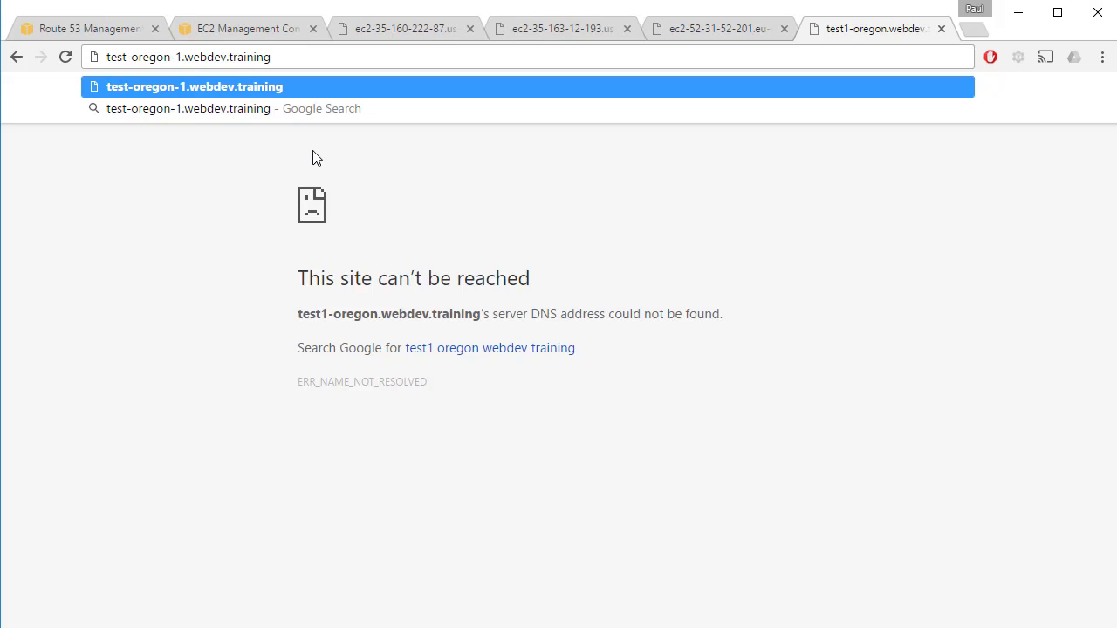
pyautogui.press('Return')
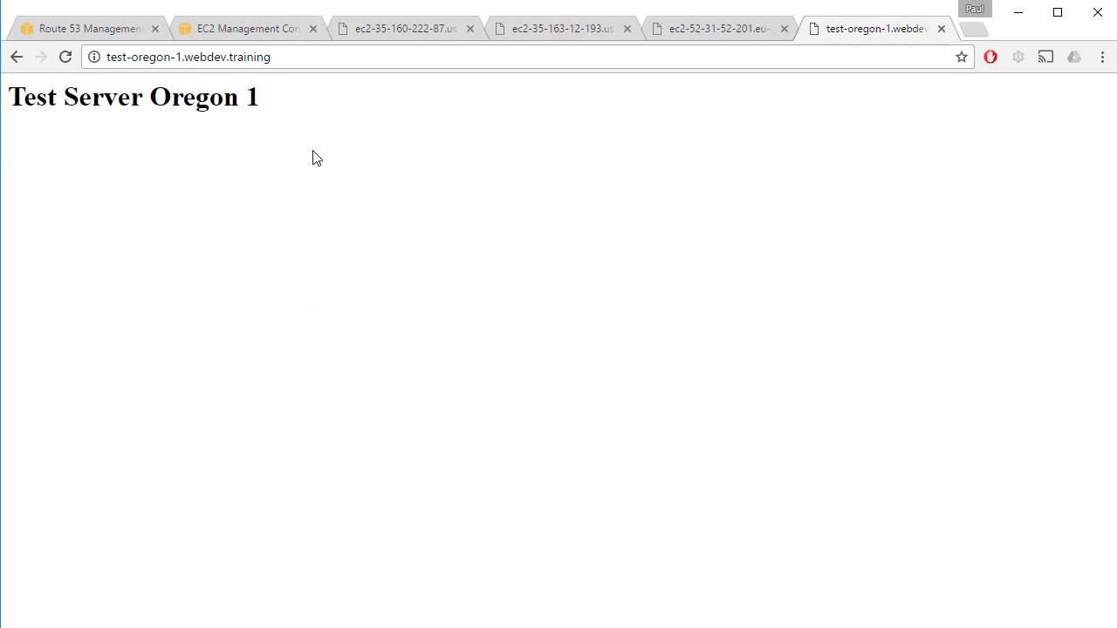
pyautogui.click(295, 57)
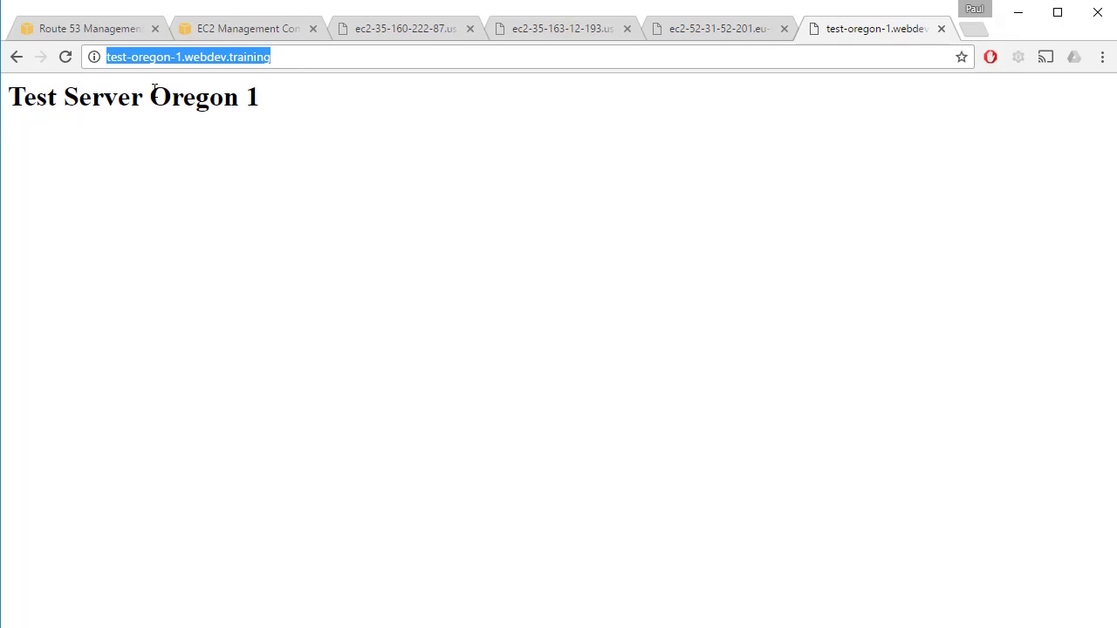
pyautogui.click(285, 60)
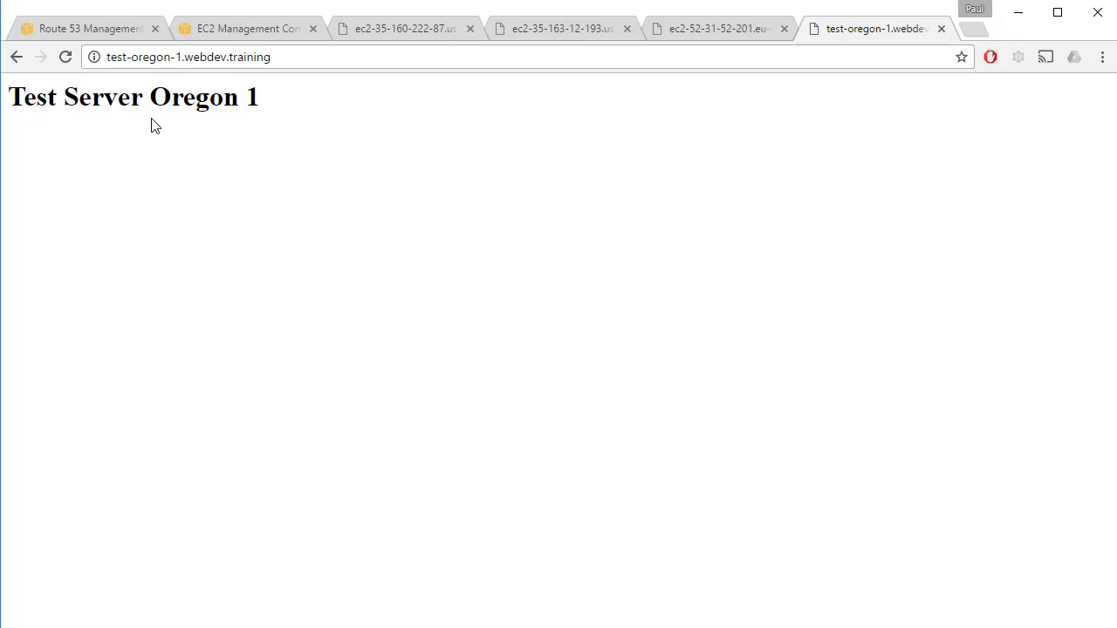
# Step: Return to Route 53 and start a new record set named test-oregon-2 with the type A – IPv4 address
pyautogui.click(247, 27)
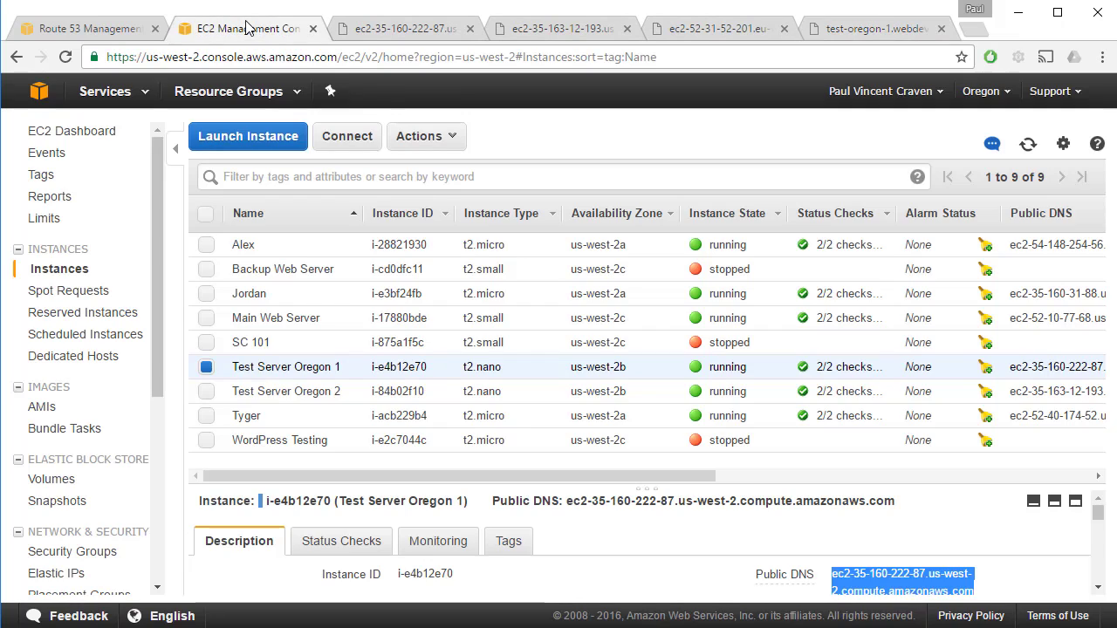
pyautogui.click(126, 33)
pyautogui.click(254, 450)
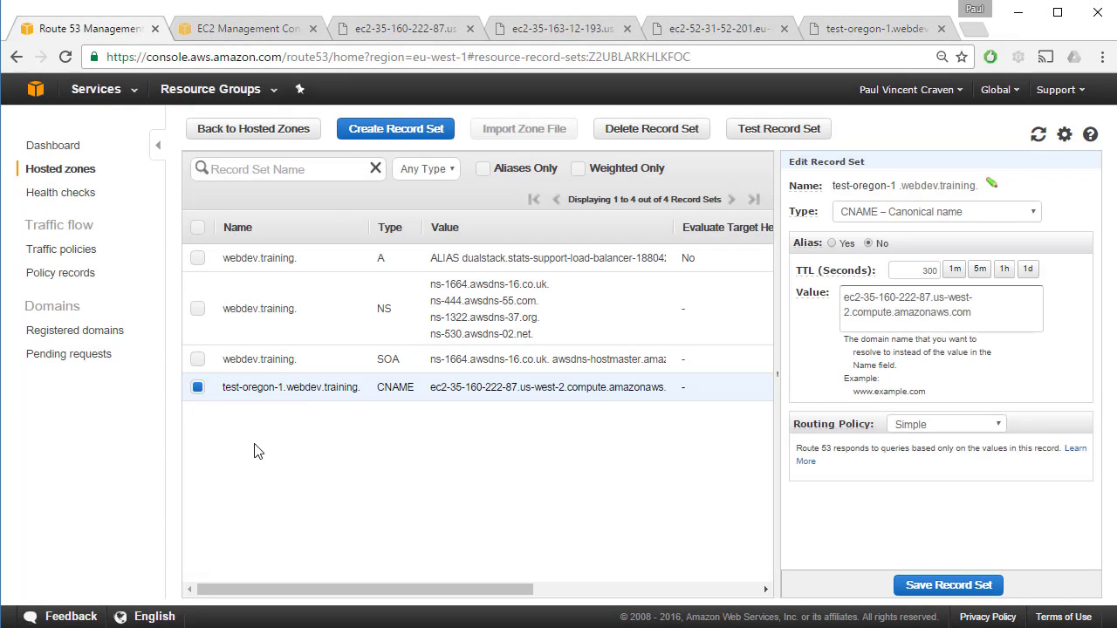
pyautogui.click(378, 138)
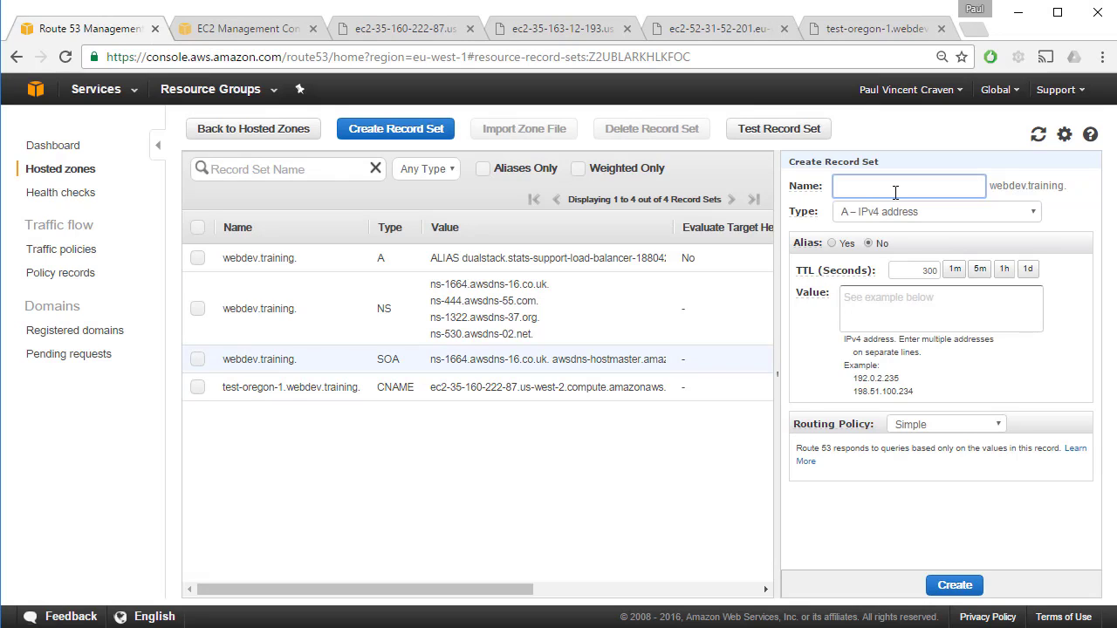
pyautogui.write('test-oregon-2')
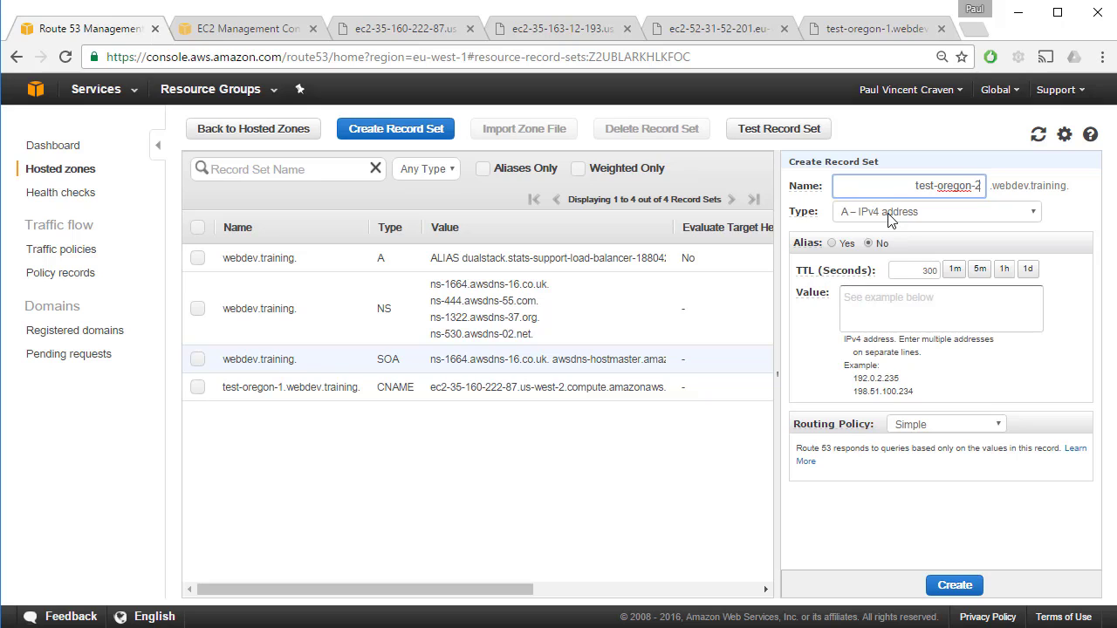
pyautogui.click(887, 213)
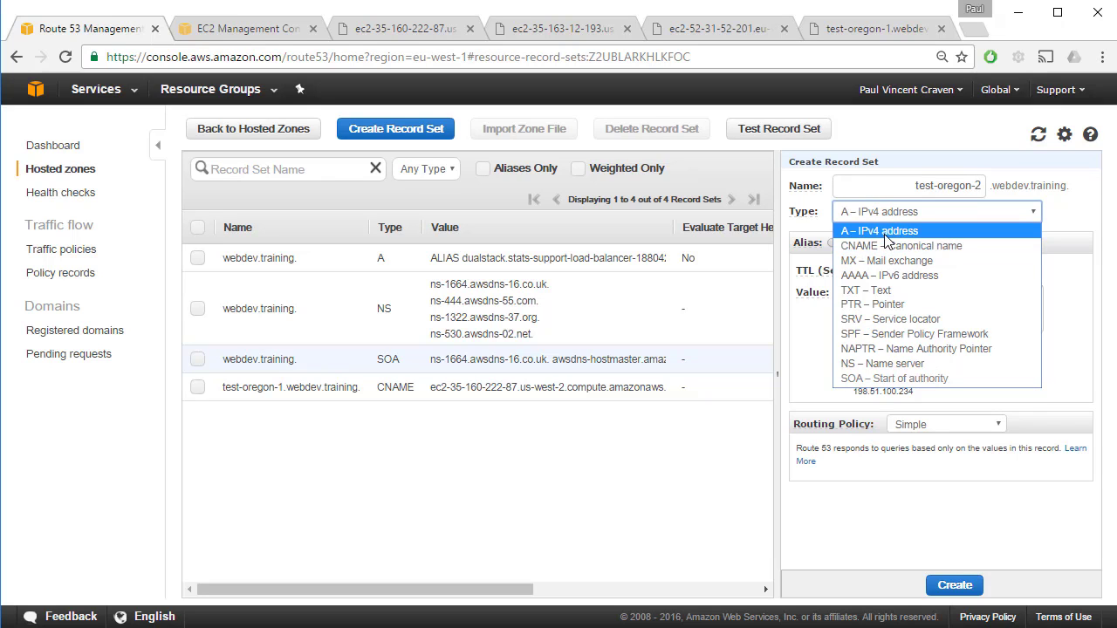
pyautogui.click(881, 232)
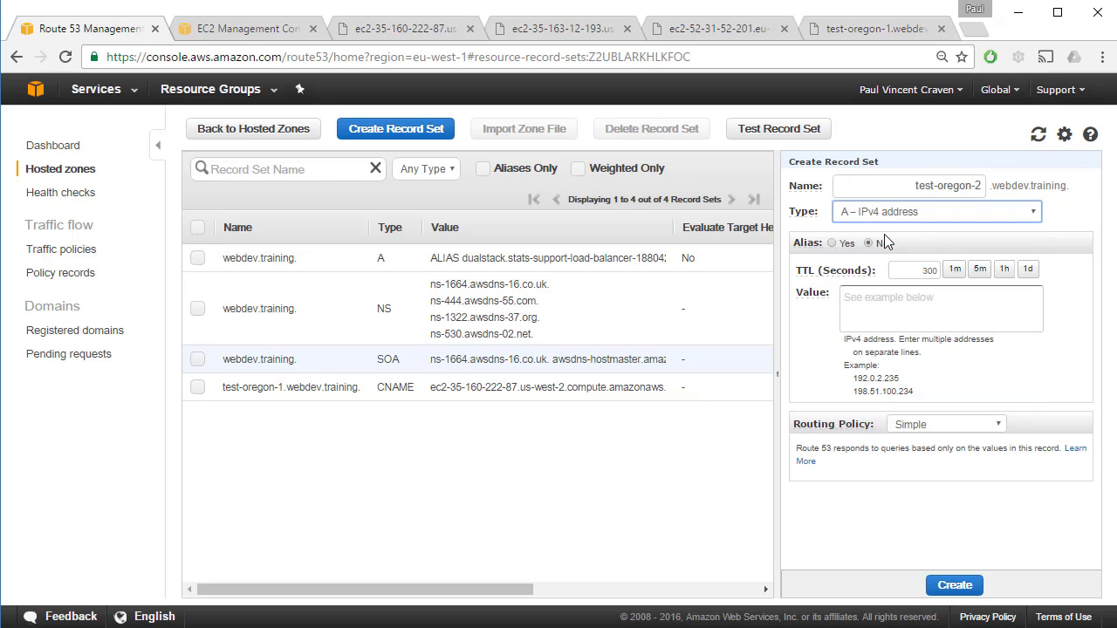
# Step: Copy the Public IP of the Test Server Oregon 1 instance from its EC2 description details
pyautogui.click(231, 30)
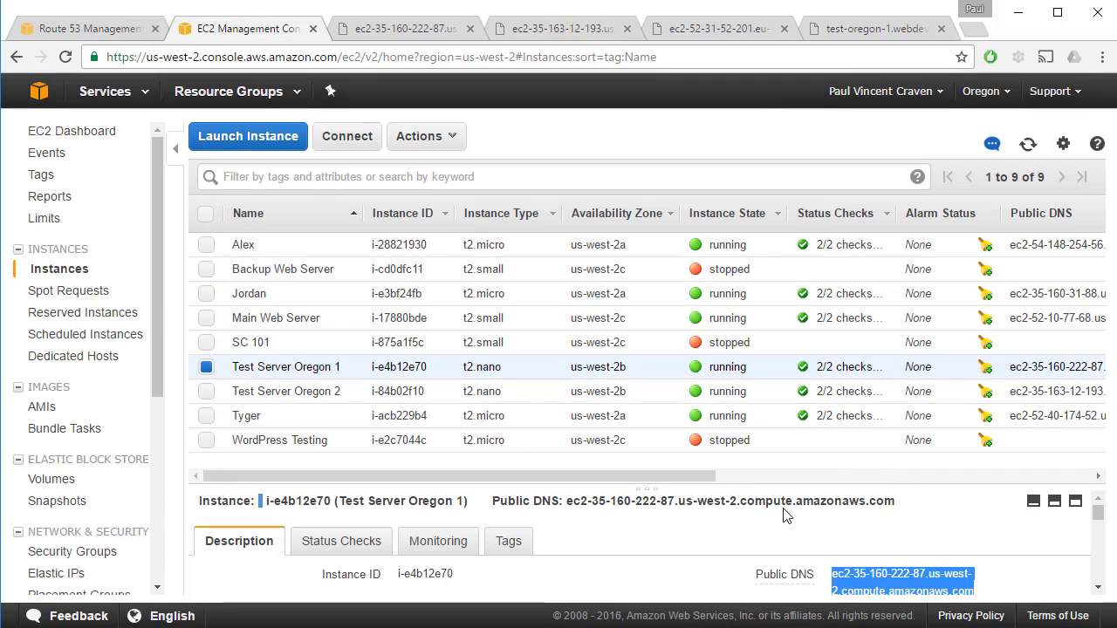
pyautogui.scroll(-1, 583, 513)
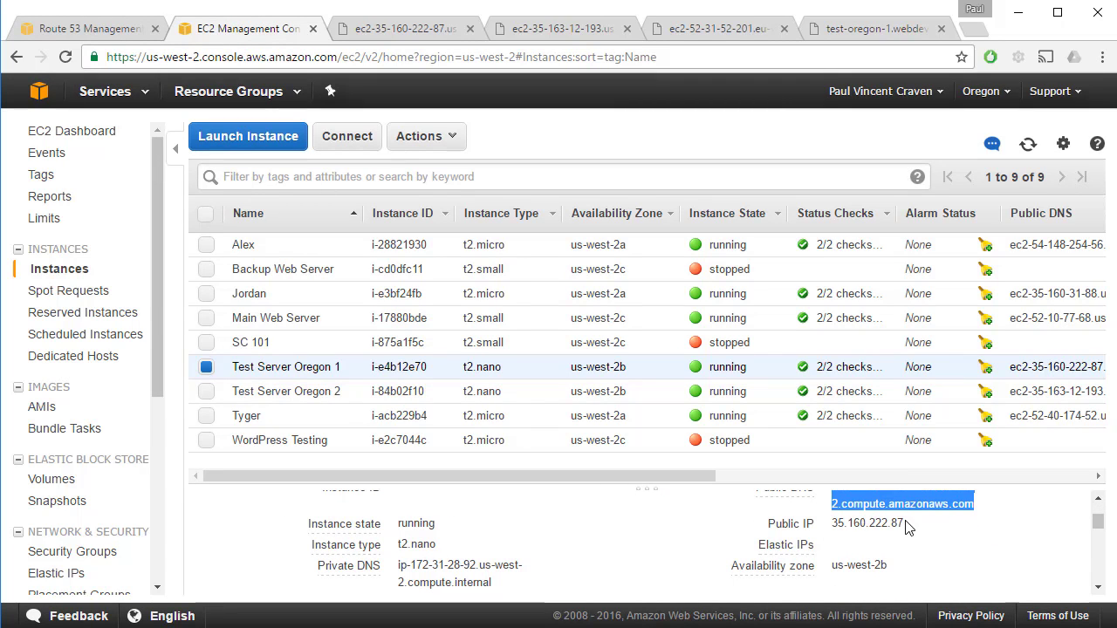
pyautogui.moveTo(907, 523); pyautogui.dragTo(834, 523)
pyautogui.rightClick(834, 523)
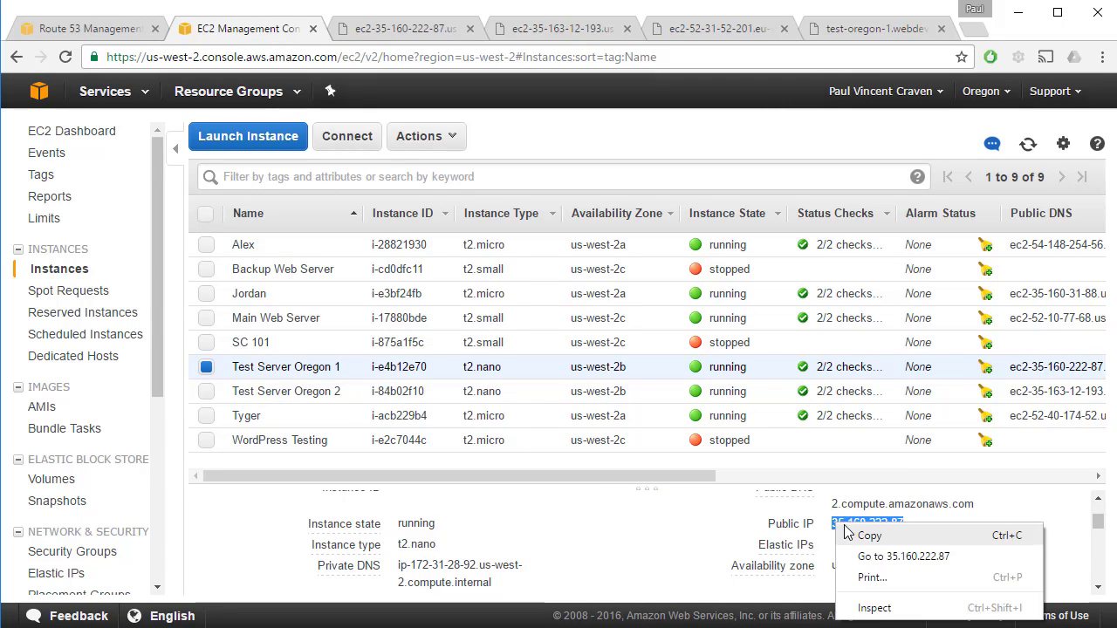
pyautogui.click(862, 532)
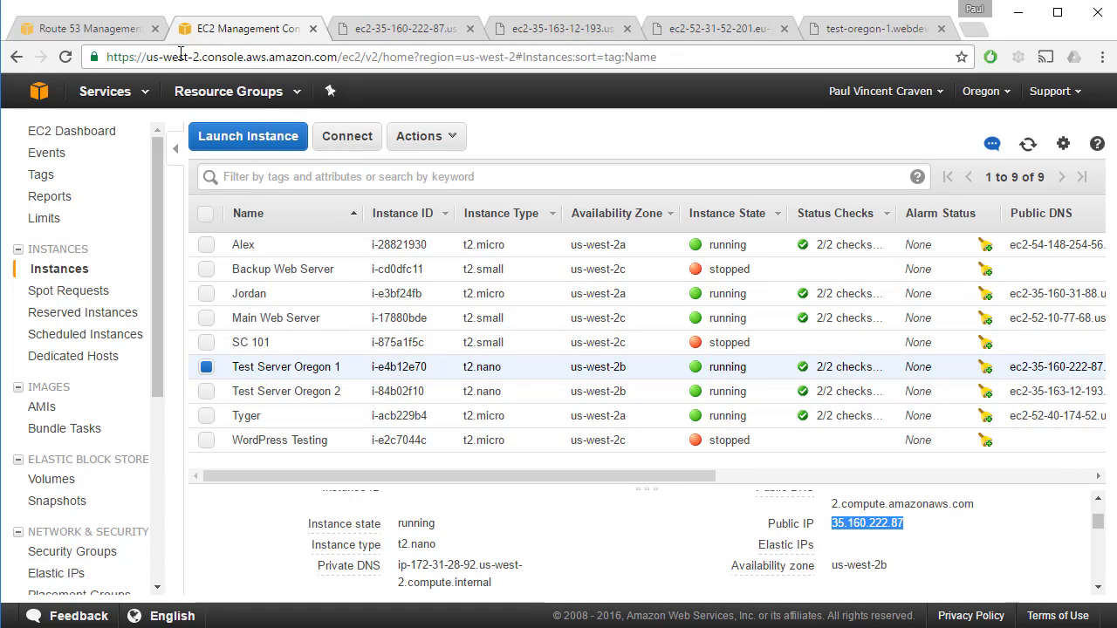
# Step: Paste 35.160.222.87 as the value of the test-oregon-2 A record in Route 53 and create the record set
pyautogui.click(81, 31)
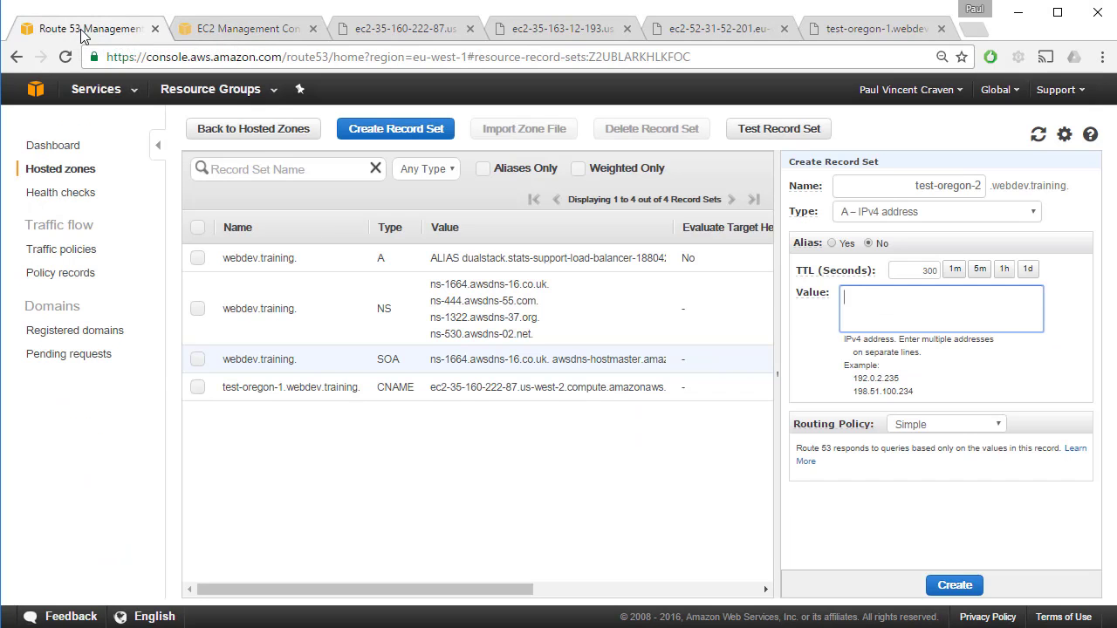
pyautogui.rightClick(885, 307)
pyautogui.click(932, 416)
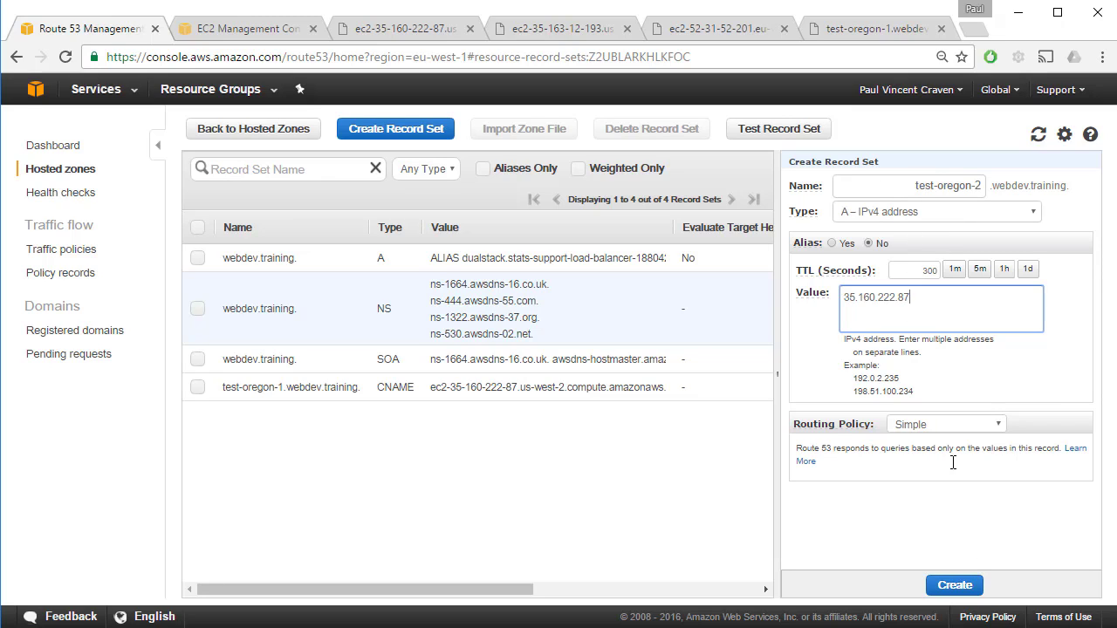
pyautogui.click(959, 587)
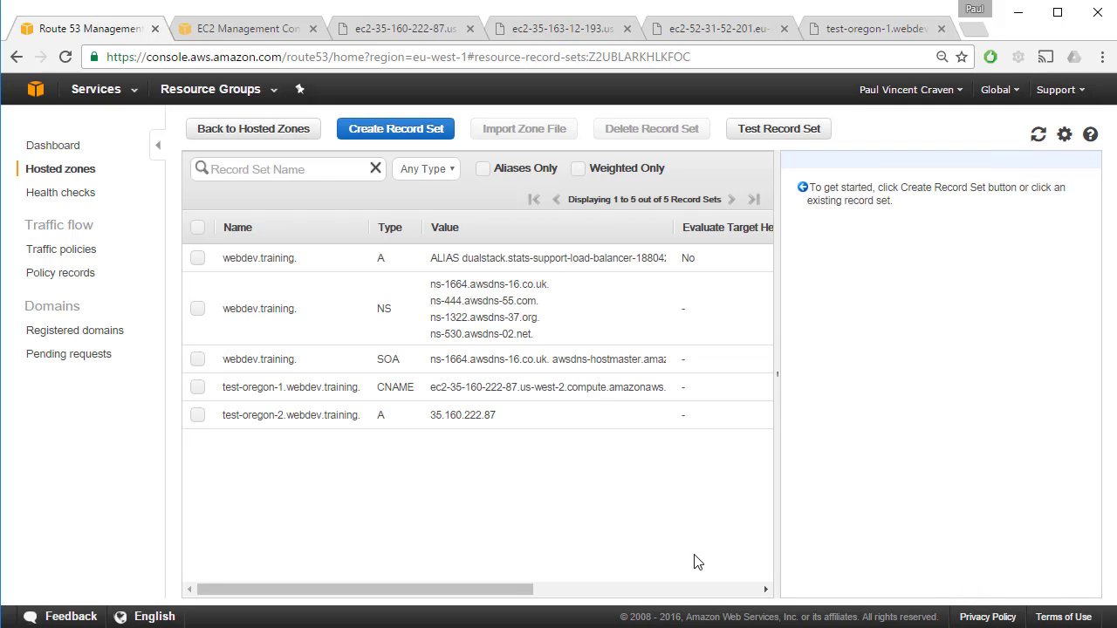
# Step: Copy the test-oregon-2 record's name and load test-oregon-2.webdev.training, without the trailing dot, in a new browser tab
pyautogui.moveTo(219, 416); pyautogui.dragTo(372, 424)
pyautogui.rightClick(343, 417)
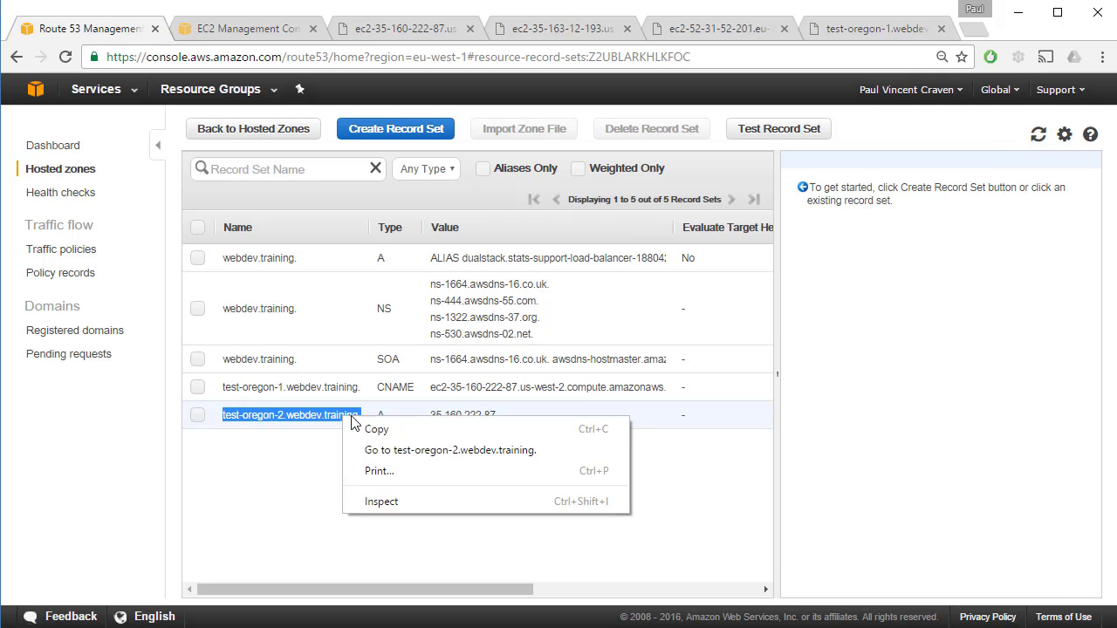
pyautogui.click(367, 427)
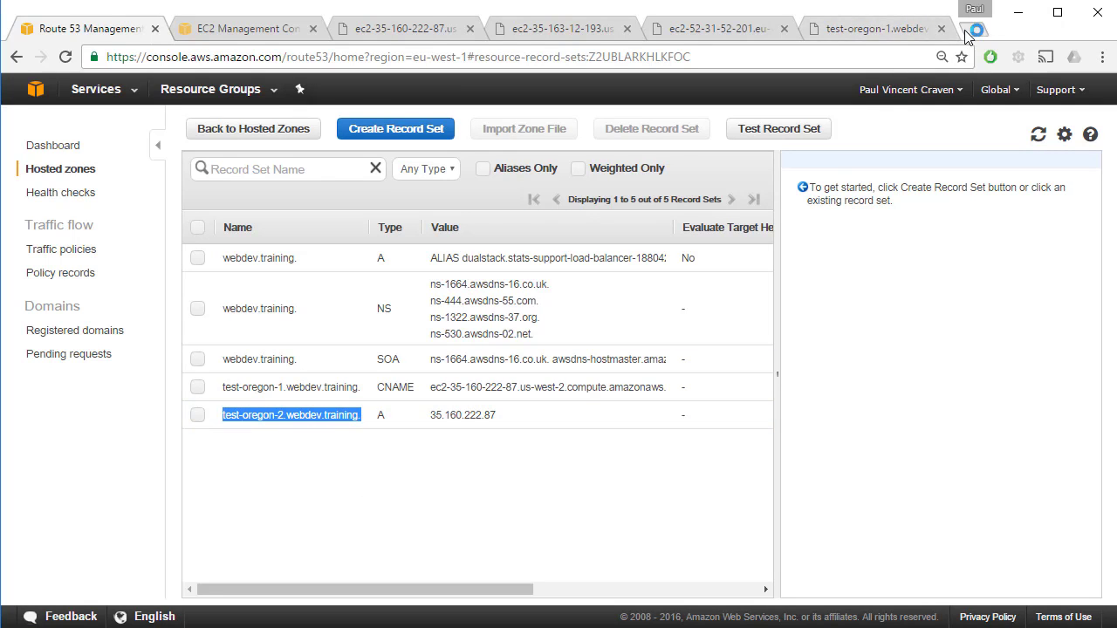
pyautogui.click(973, 28)
pyautogui.rightClick(564, 49)
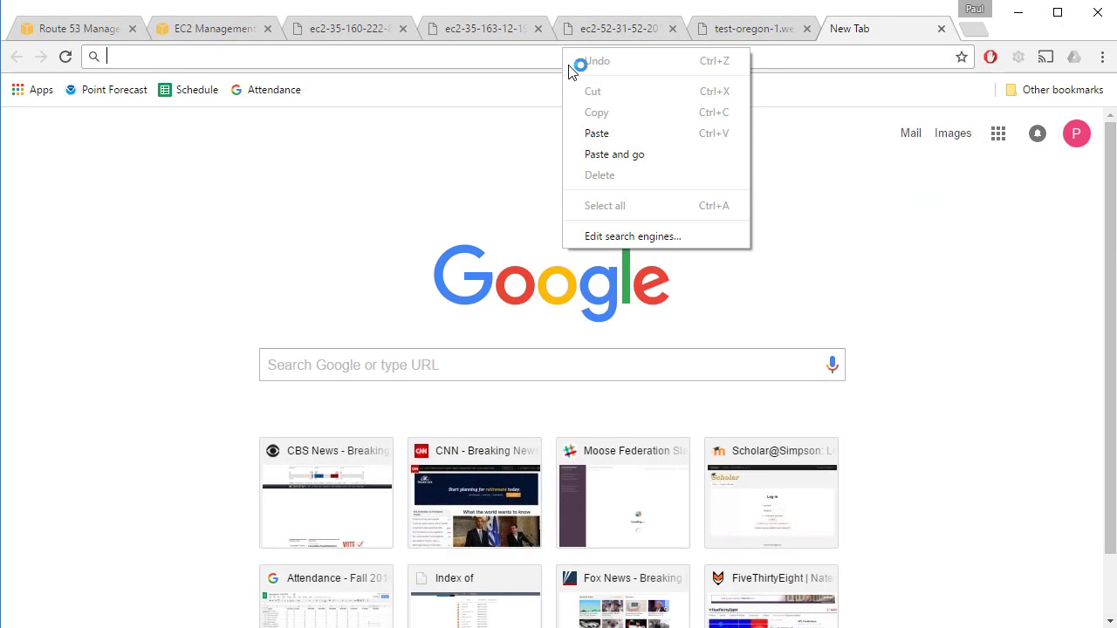
pyautogui.click(606, 131)
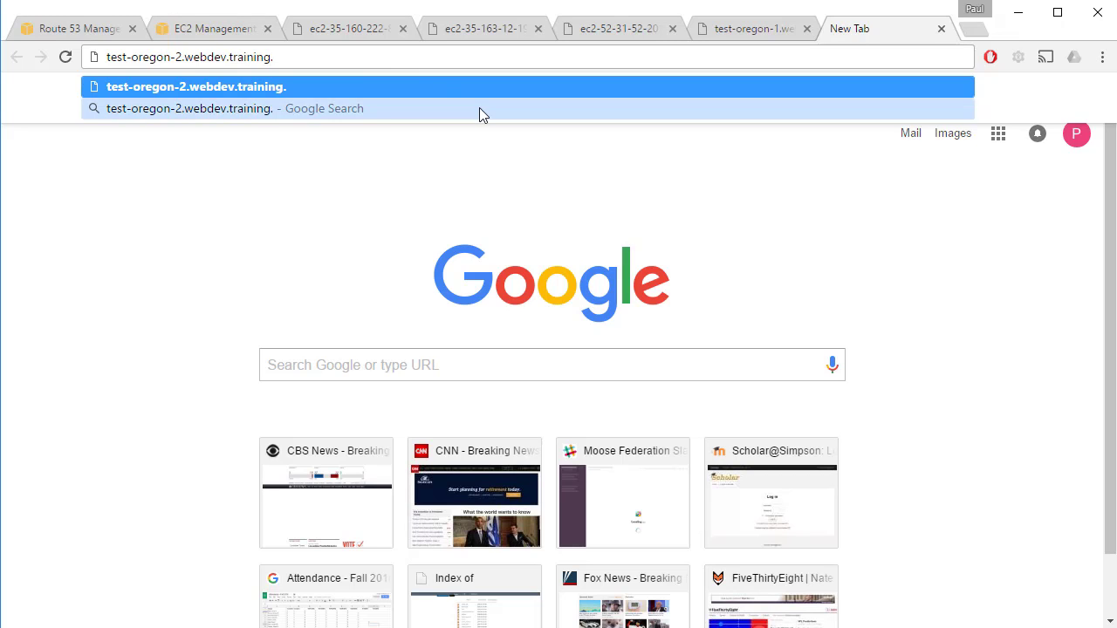
pyautogui.press('BackSpace')
pyautogui.press('Return')
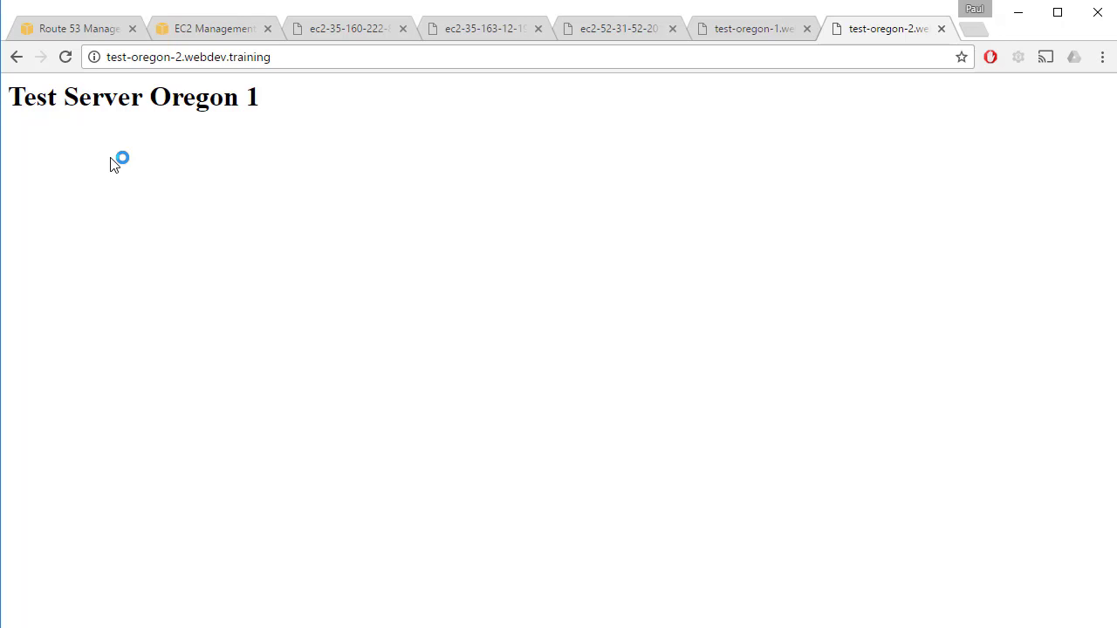
pyautogui.click(175, 57)
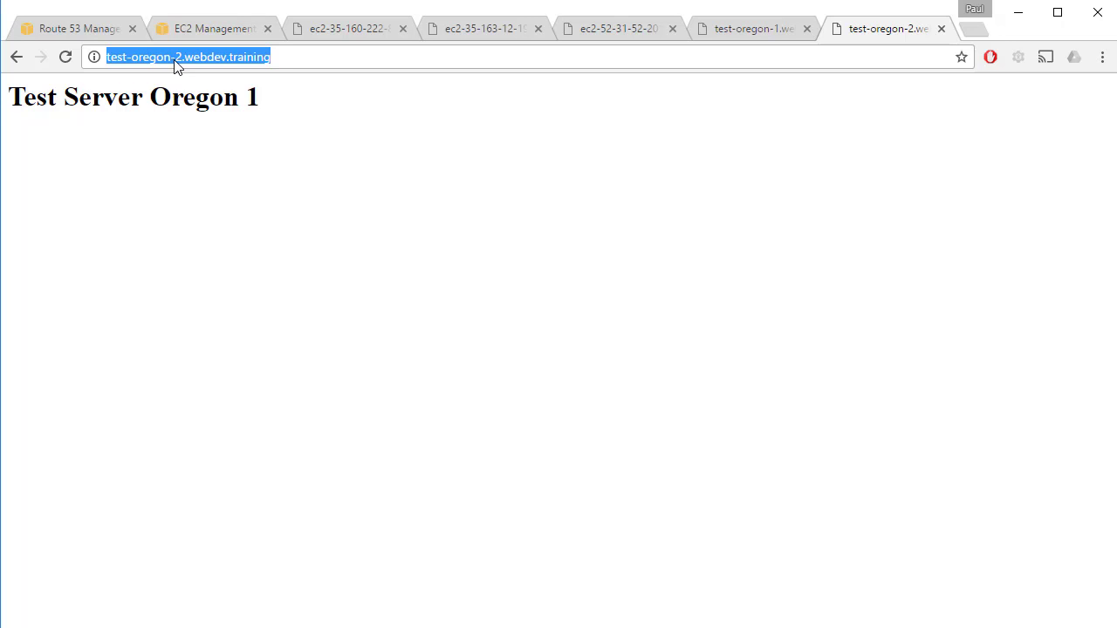
pyautogui.click(174, 58)
# Step: Select the Test Server Oregon 2 instance in EC2 and copy its Public IP, 35.163.12.193
pyautogui.click(83, 37)
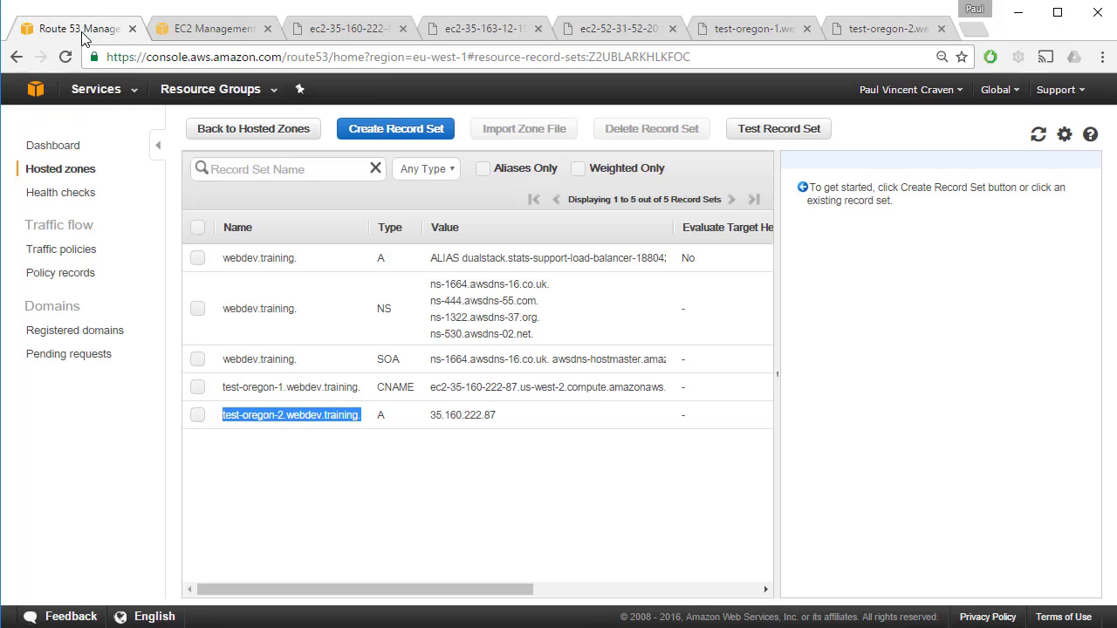
pyautogui.click(196, 33)
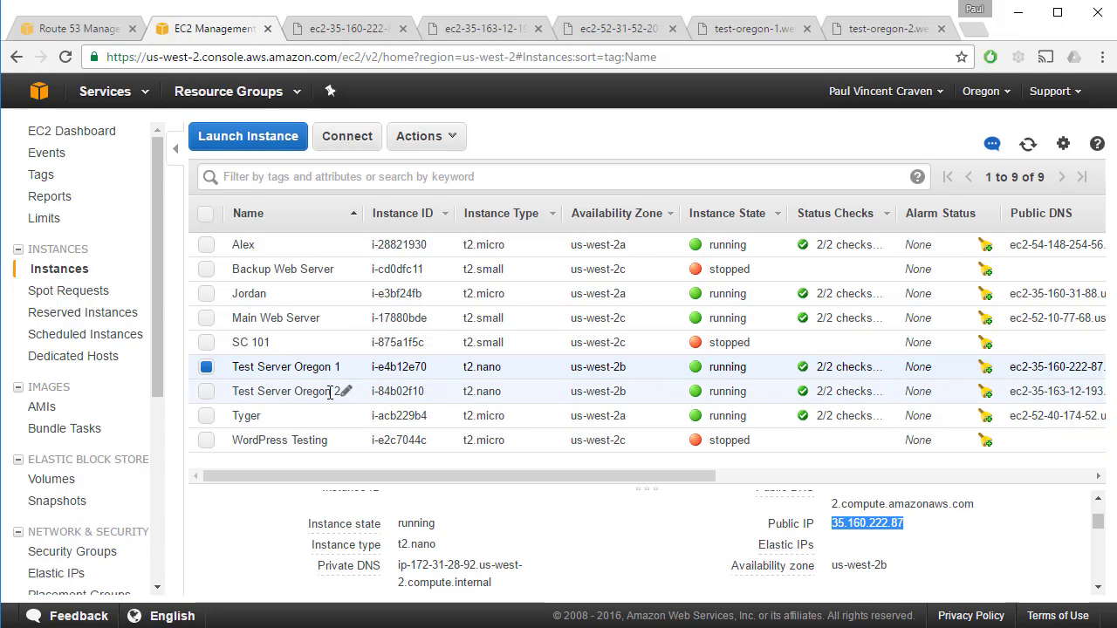
pyautogui.click(297, 391)
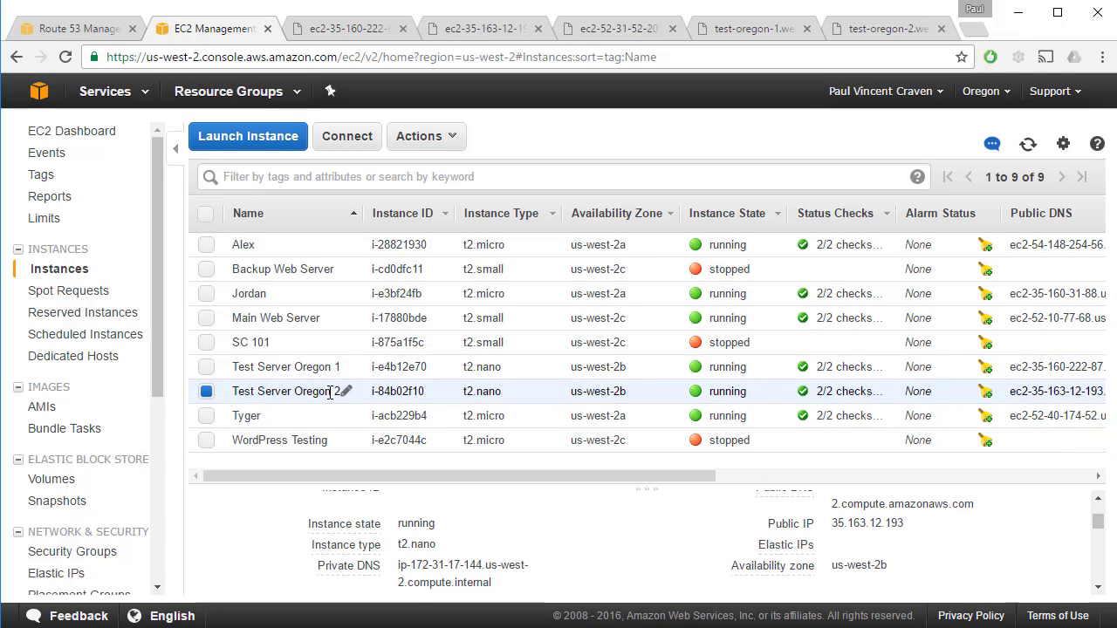
pyautogui.doubleClick(880, 523)
pyautogui.hotkey('ctrl', 'c')
pyautogui.rightClick(852, 527)
pyautogui.click(873, 538)
pyautogui.click(771, 31)
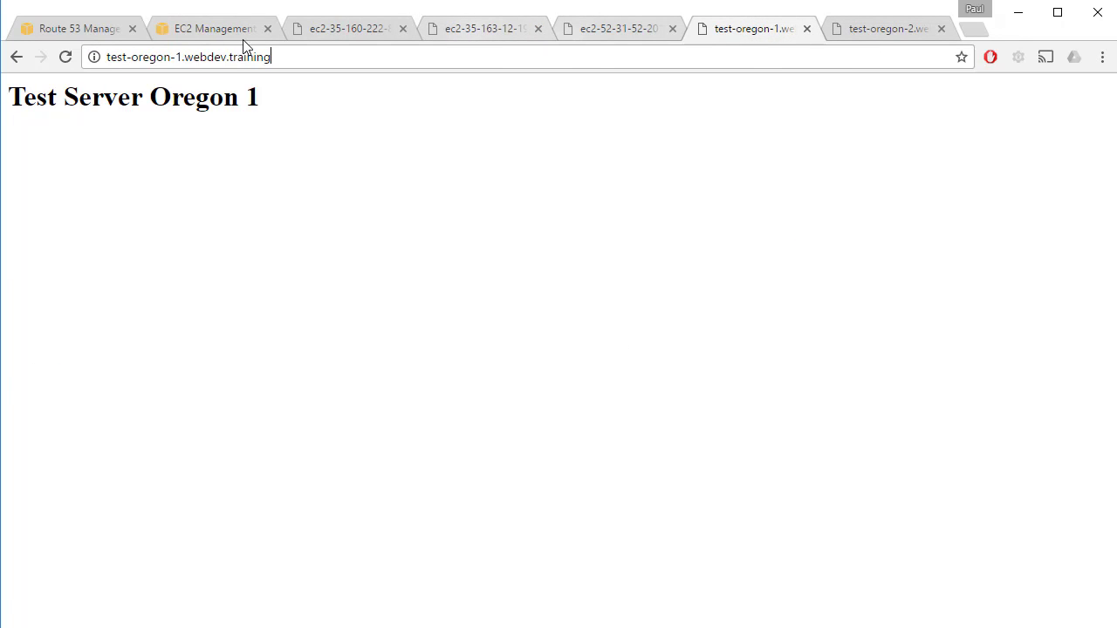
pyautogui.click(203, 33)
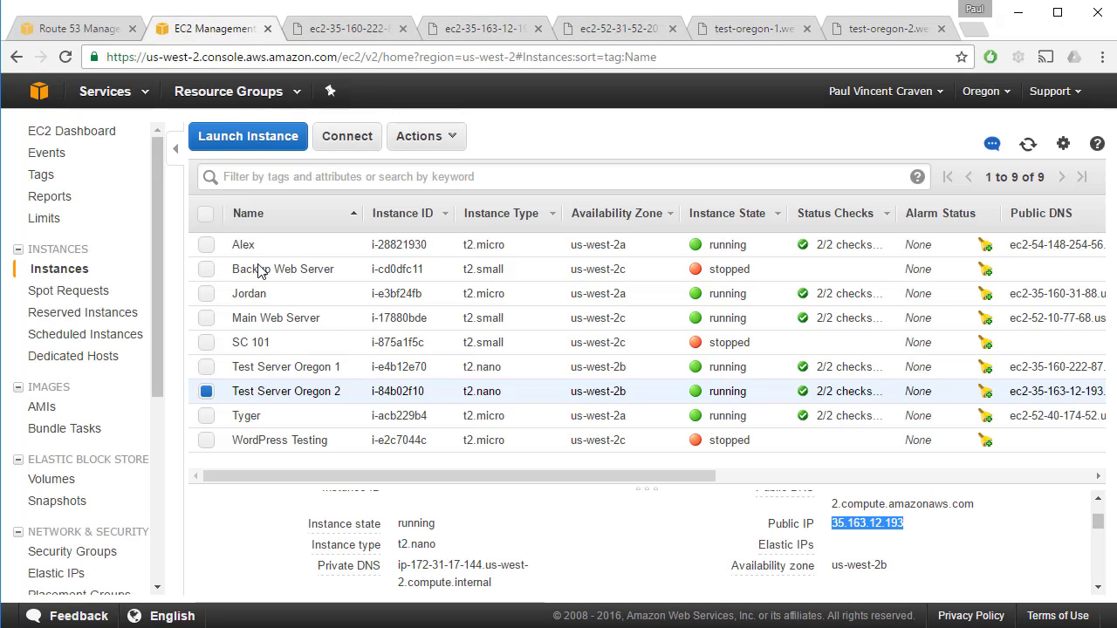
# Step: Replace the value of the test-oregon-2 A record in Route 53 with 35.163.12.193 and save the record set
pyautogui.click(81, 30)
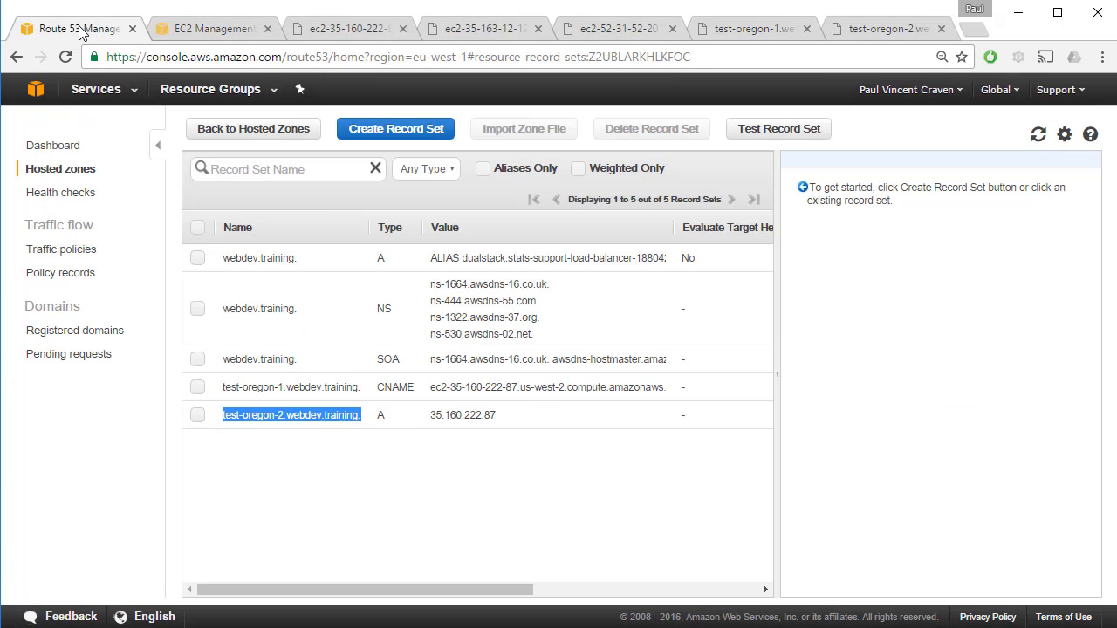
pyautogui.click(295, 433)
pyautogui.click(314, 424)
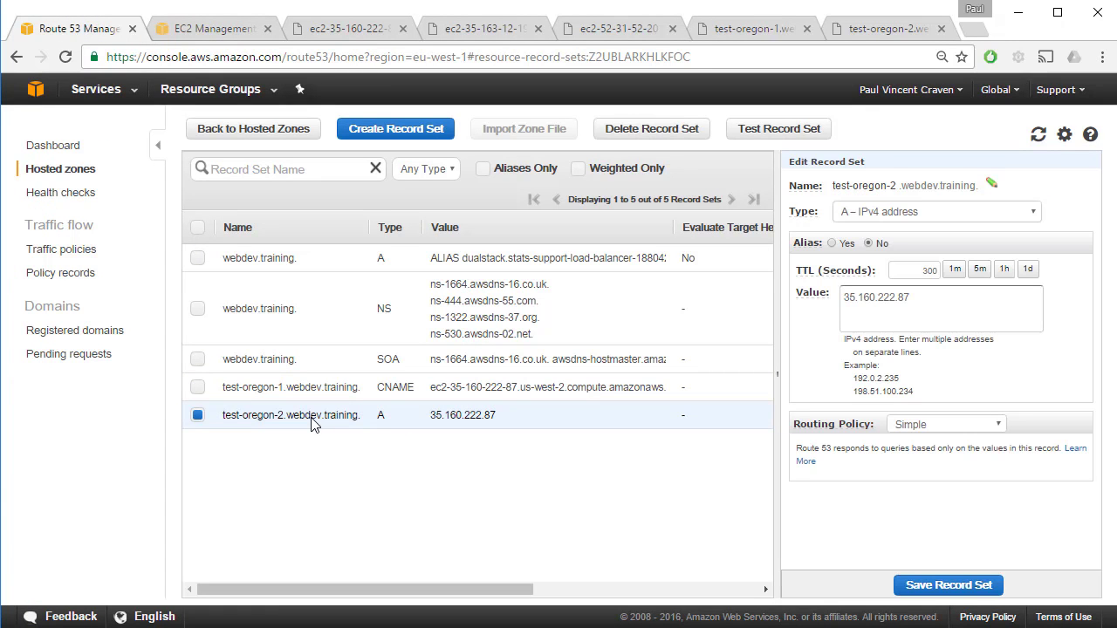
pyautogui.doubleClick(922, 304)
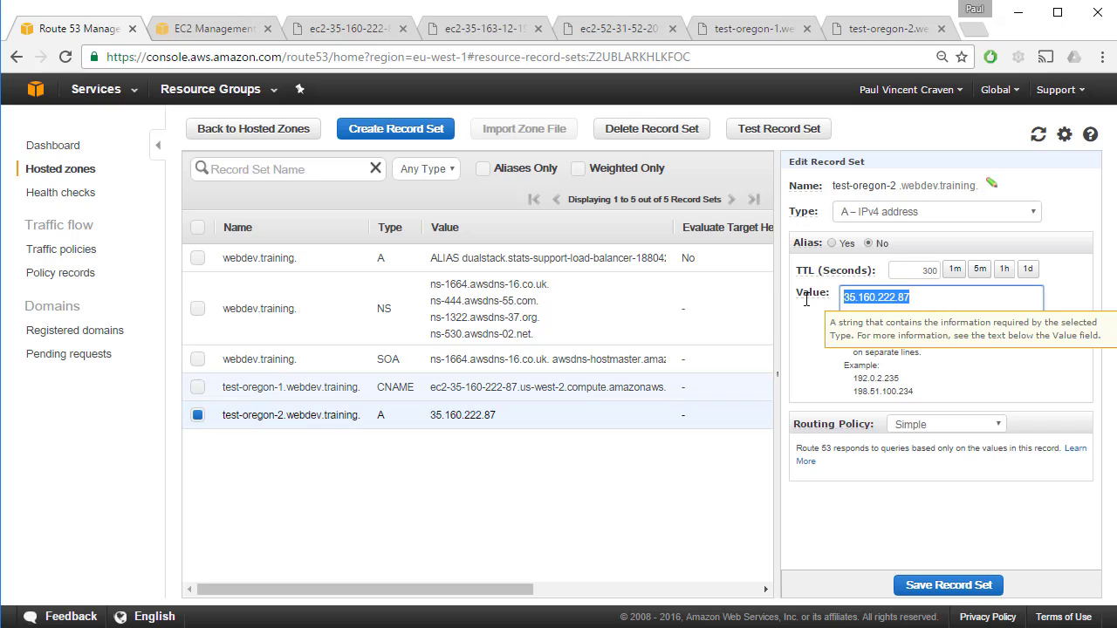
pyautogui.rightClick(954, 306)
pyautogui.click(995, 361)
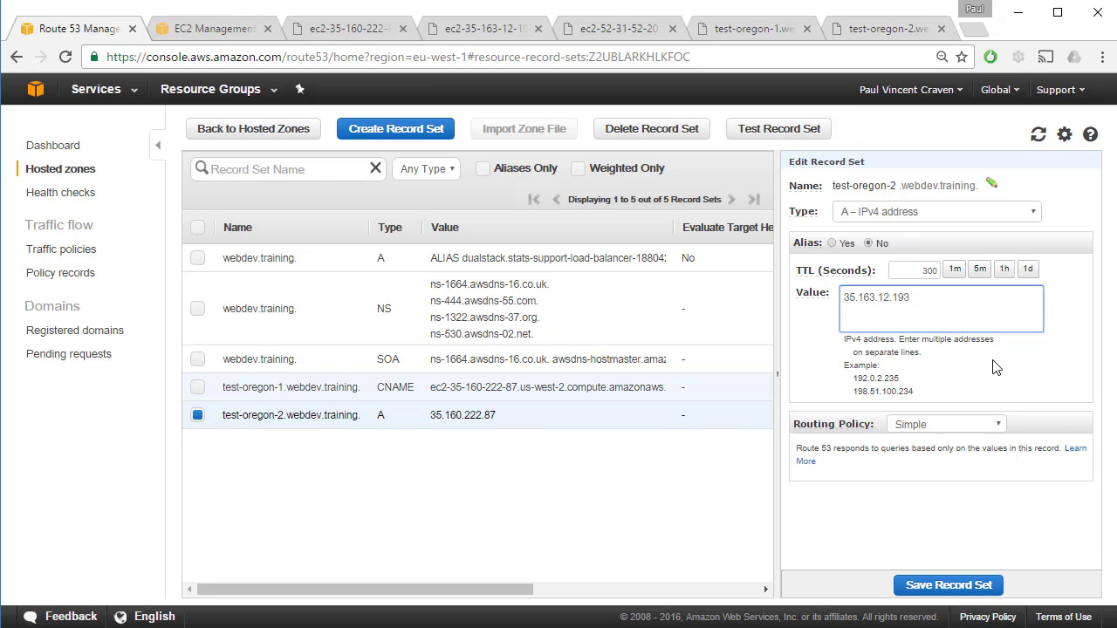
pyautogui.click(938, 586)
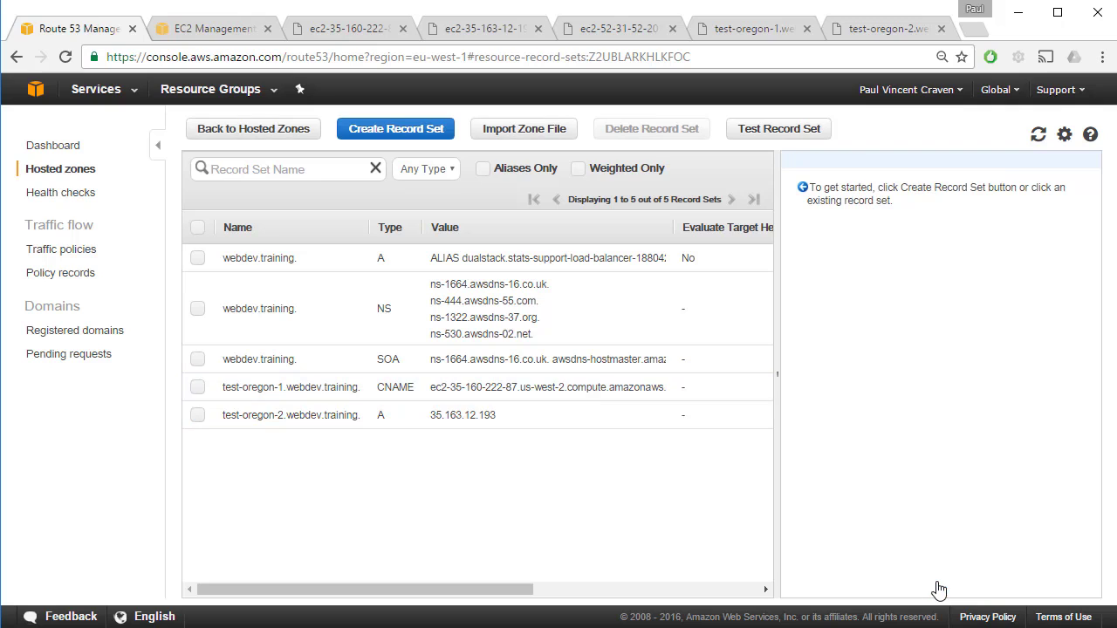
# Step: Check the saved test-oregon-2 record and reload the test-oregon-2.webdev.training page to test it
pyautogui.click(477, 425)
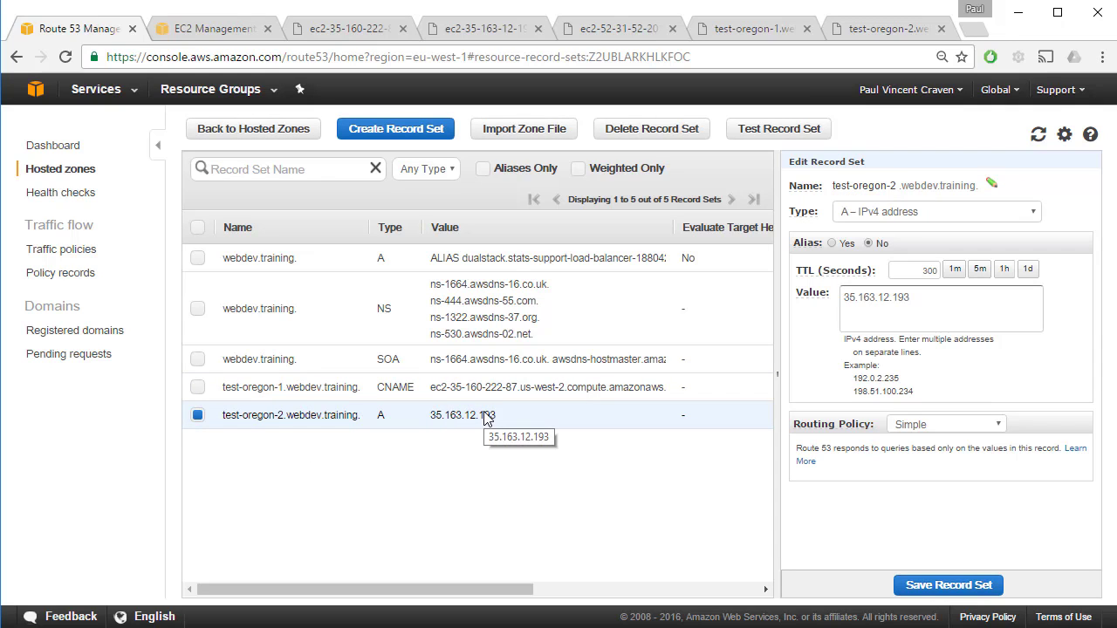
pyautogui.click(868, 34)
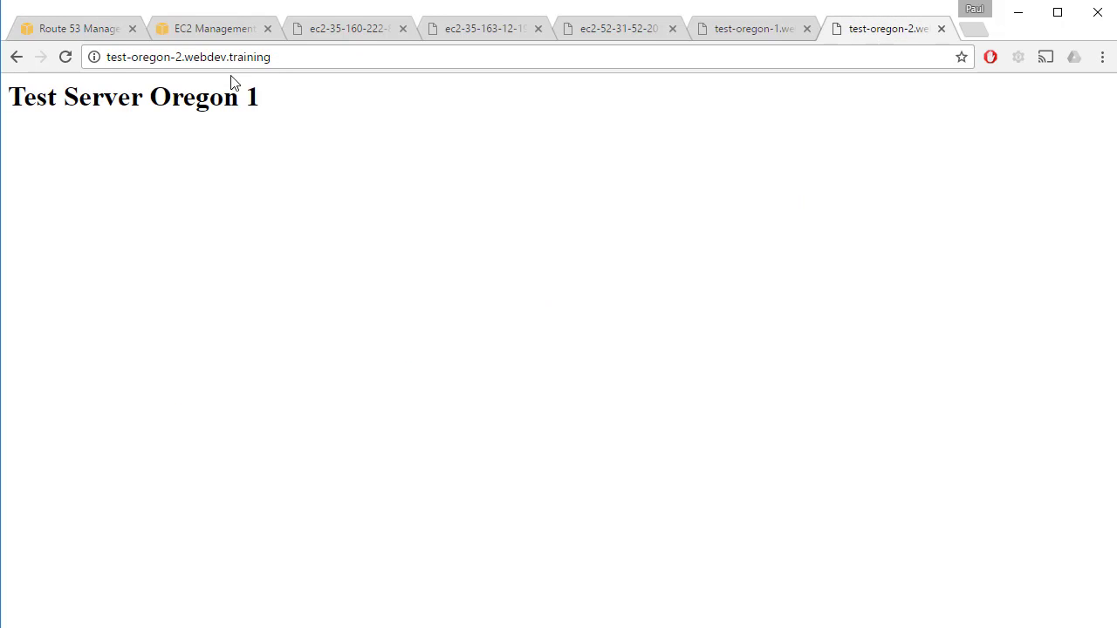
pyautogui.click(64, 58)
# Step: Try the 1-minute and 5-minute TTL presets on the test-oregon-2 record in Route 53
pyautogui.click(225, 31)
pyautogui.click(125, 28)
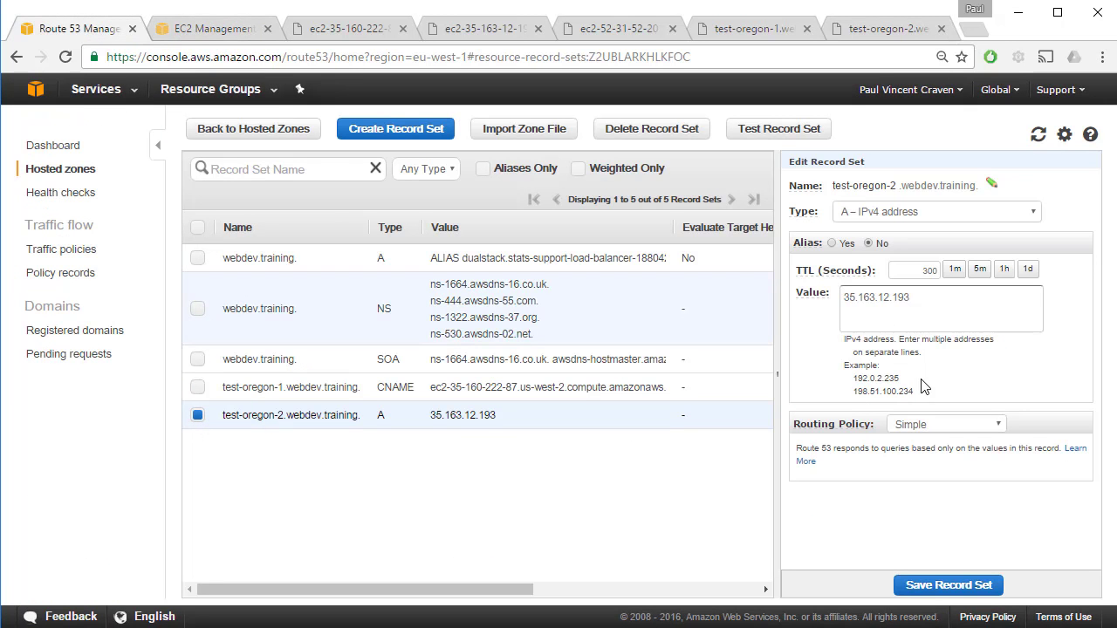
pyautogui.click(955, 270)
pyautogui.click(984, 271)
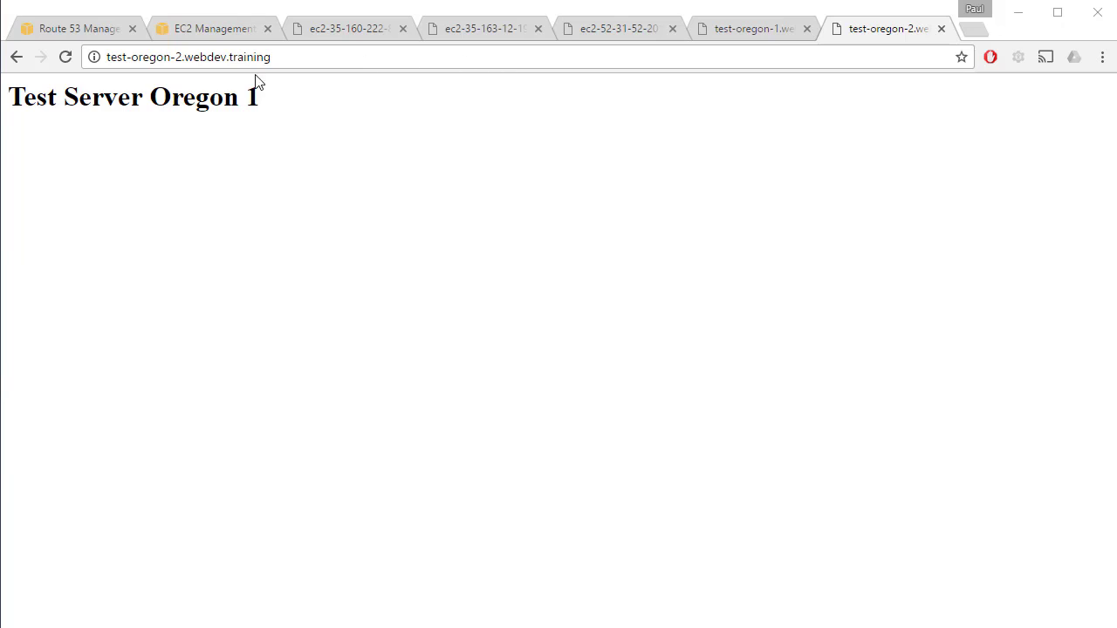
# Step: Reload test-oregon-2.webdev.training again to check which test server the record resolves to
pyautogui.click(66, 56)
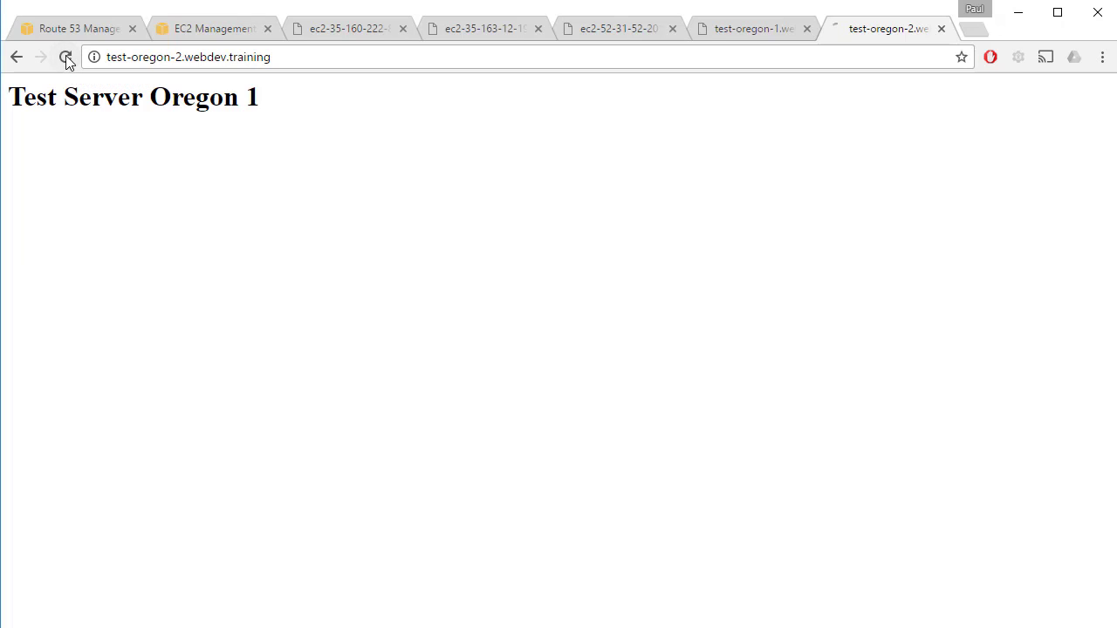